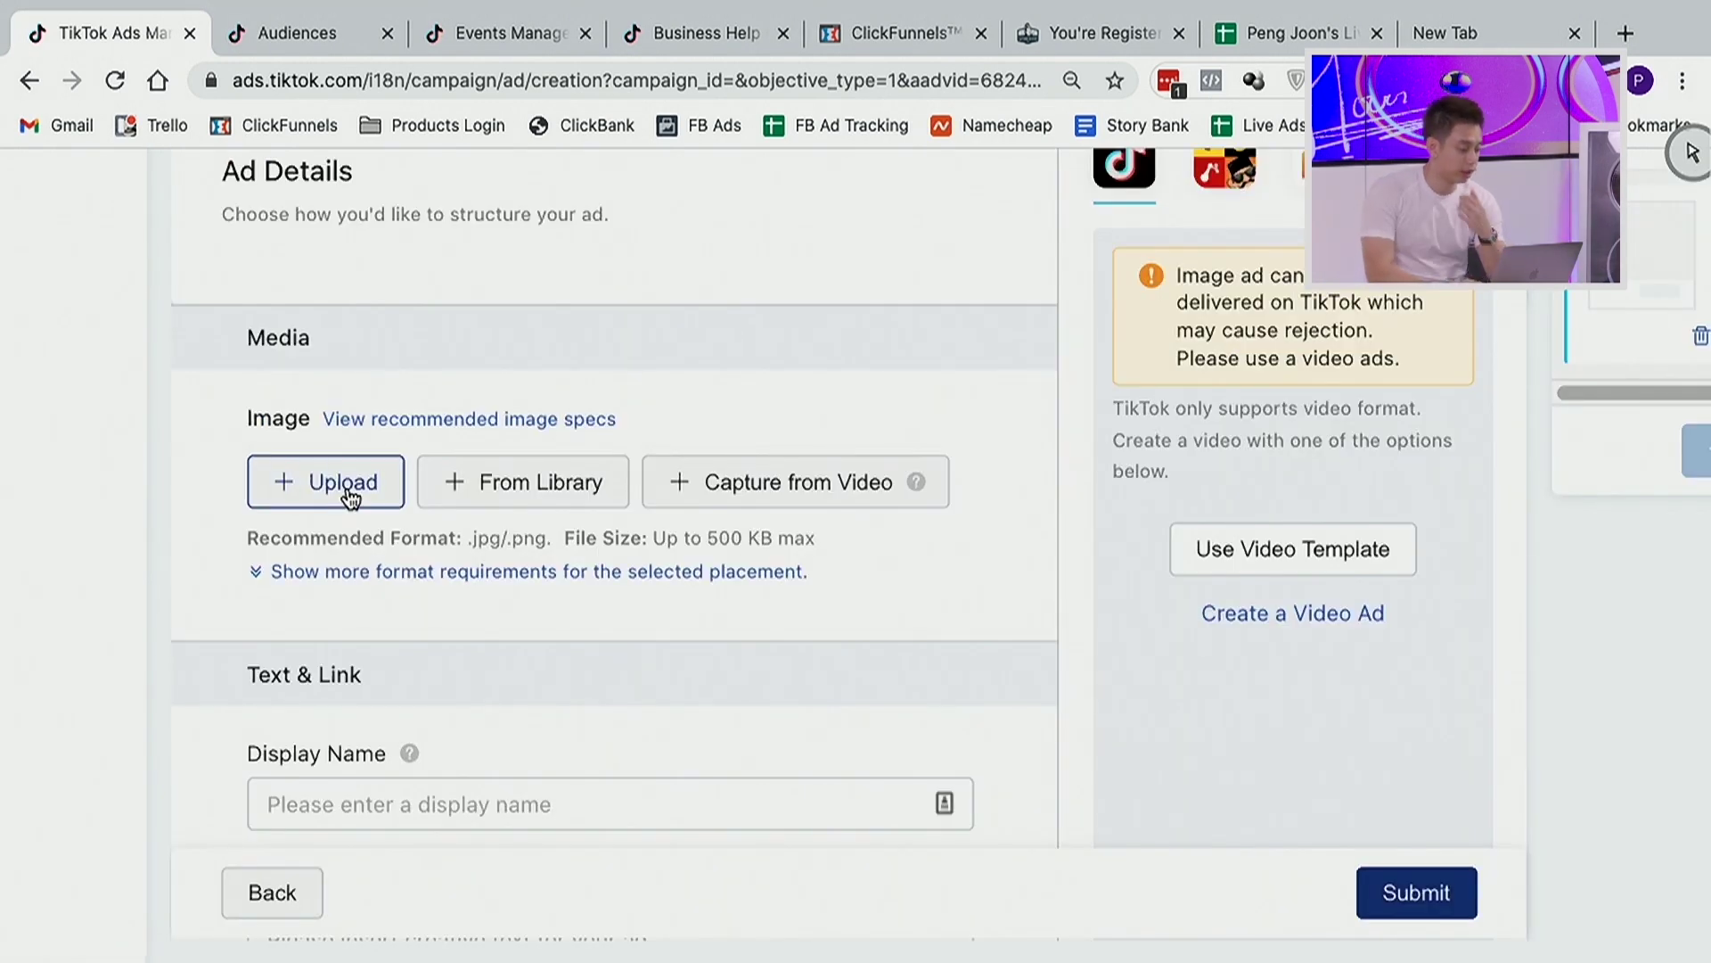
Choose Square - 1.JPG and Square - 2.JPG from the Desktop as ad images and set the first image's crop to Square.
click(349, 497)
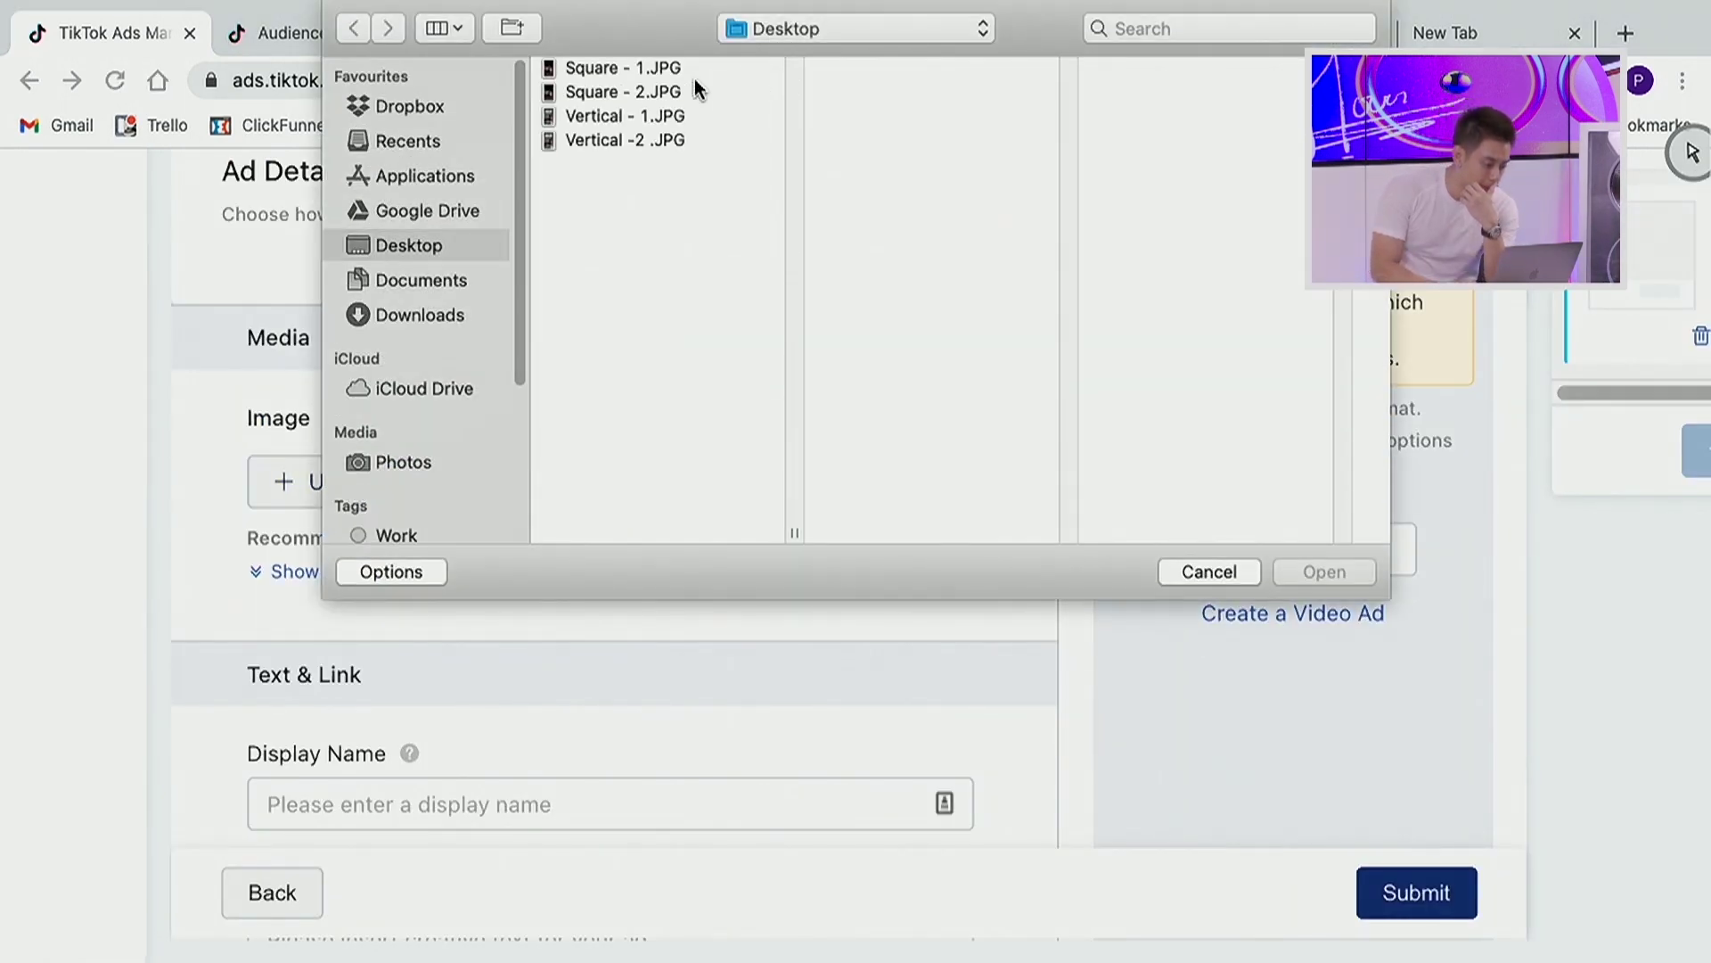
click(670, 73)
shift+click(670, 92)
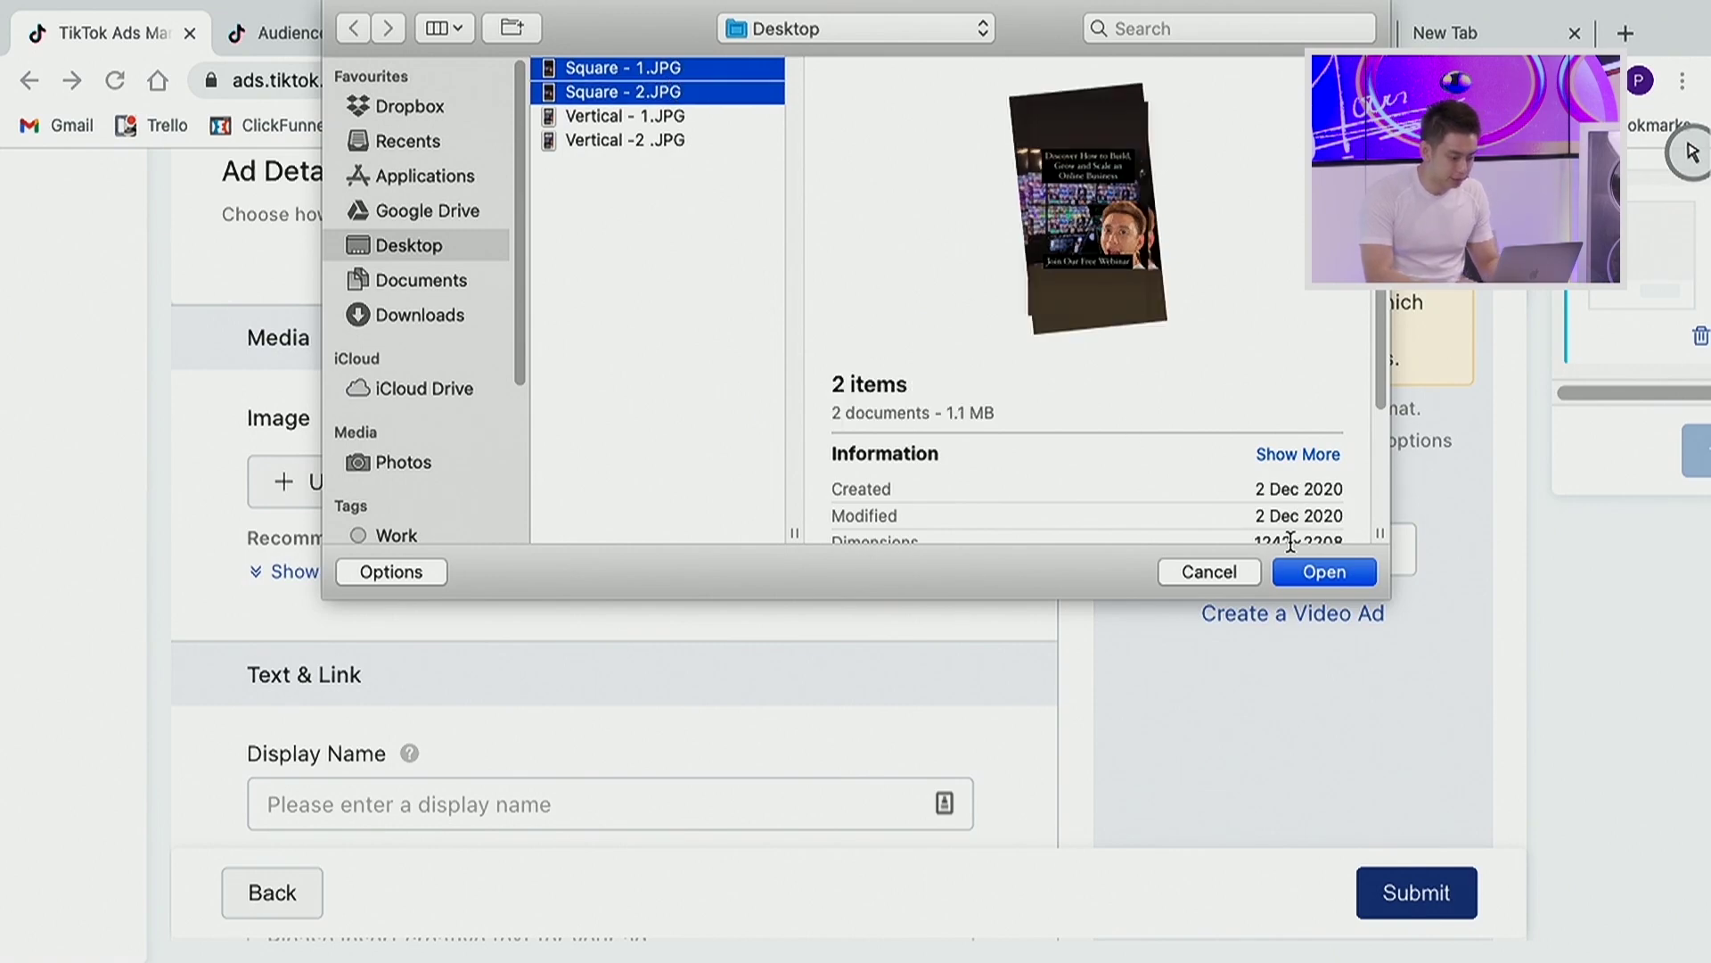
click(1323, 573)
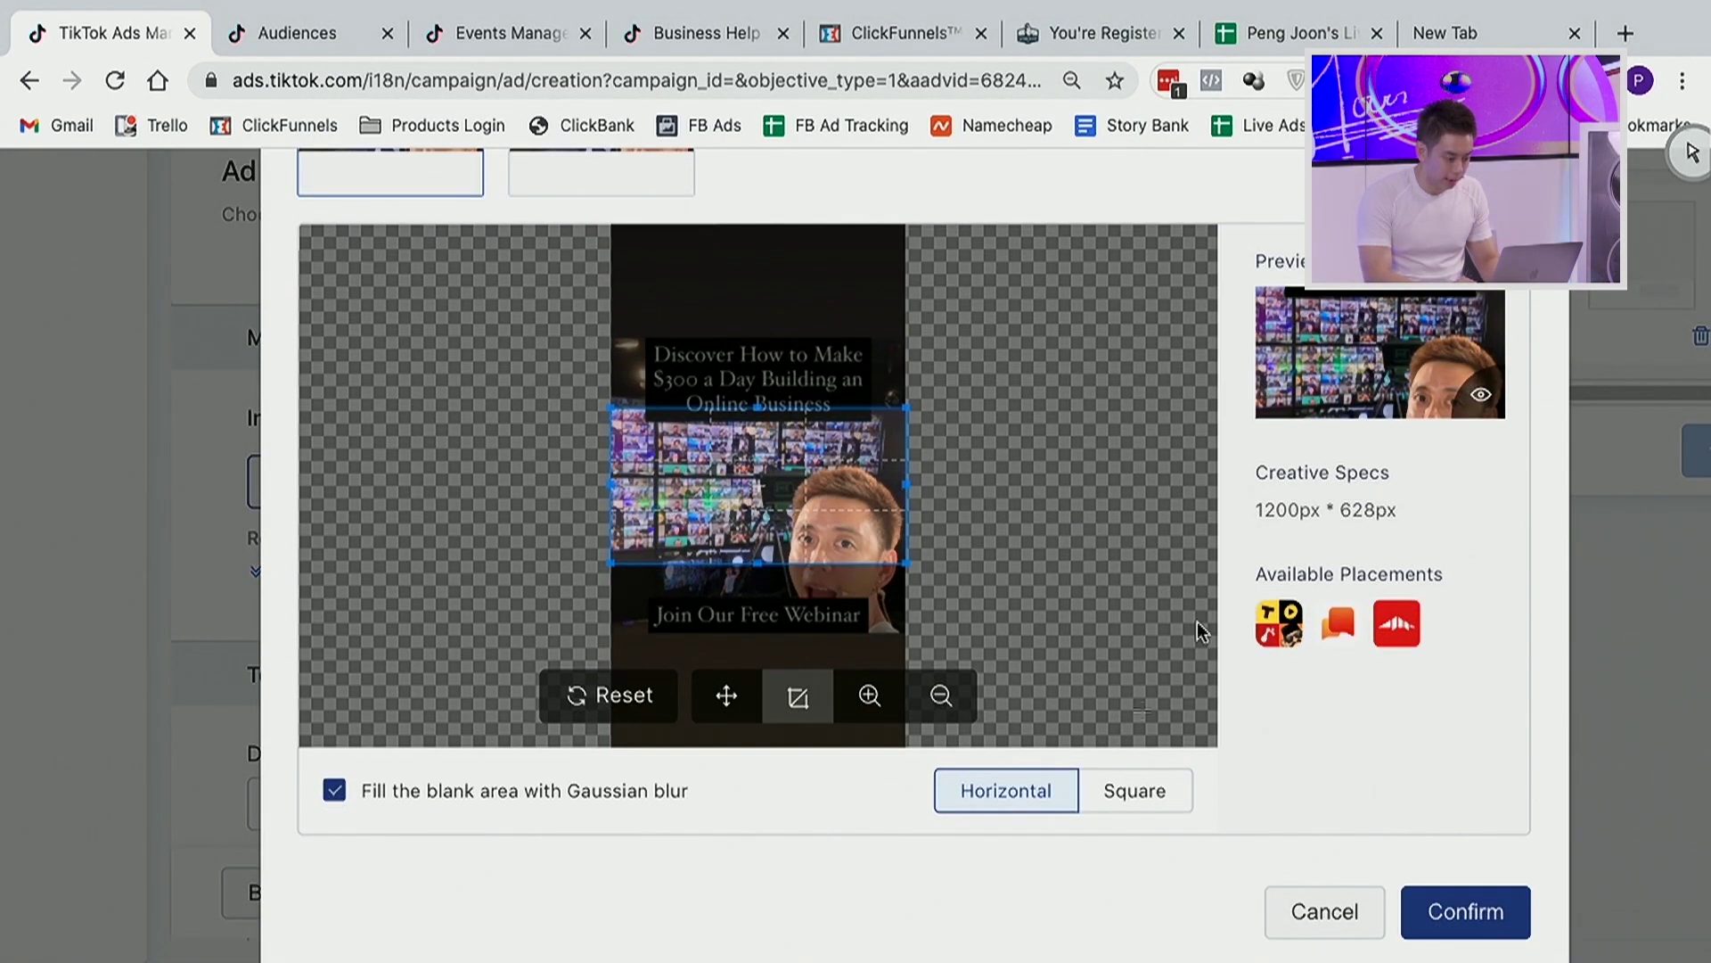
click(1131, 792)
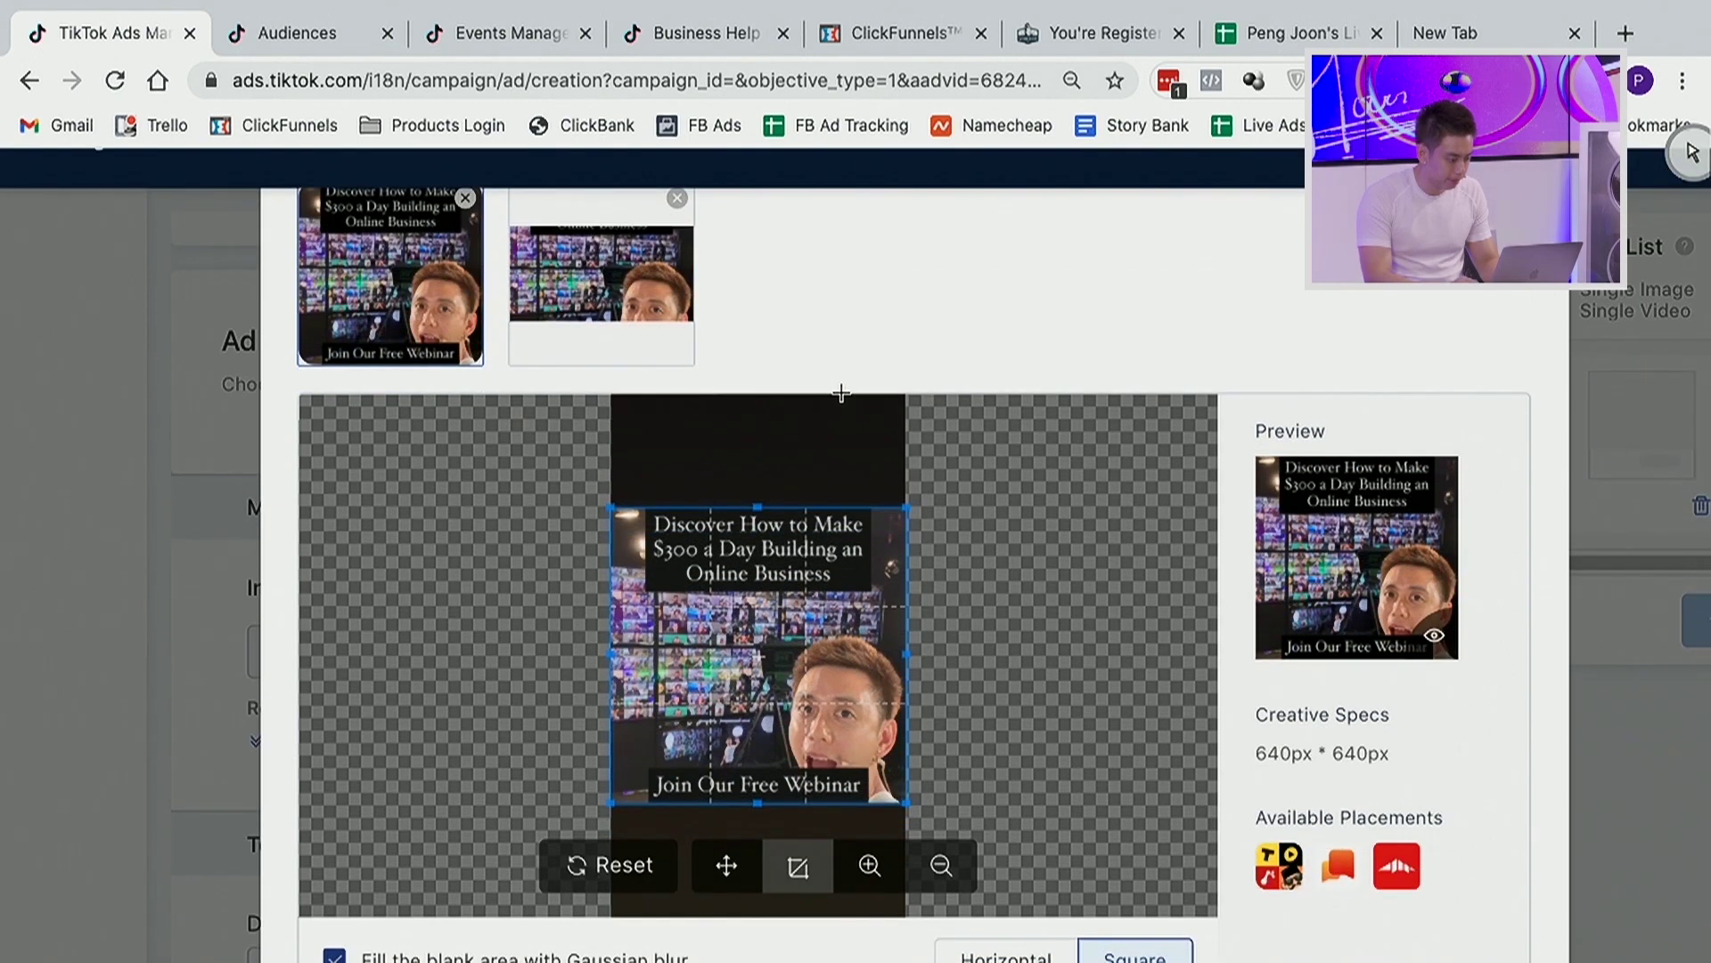
scroll(1034, 459, down, 1)
scroll(1066, 481, down, 2)
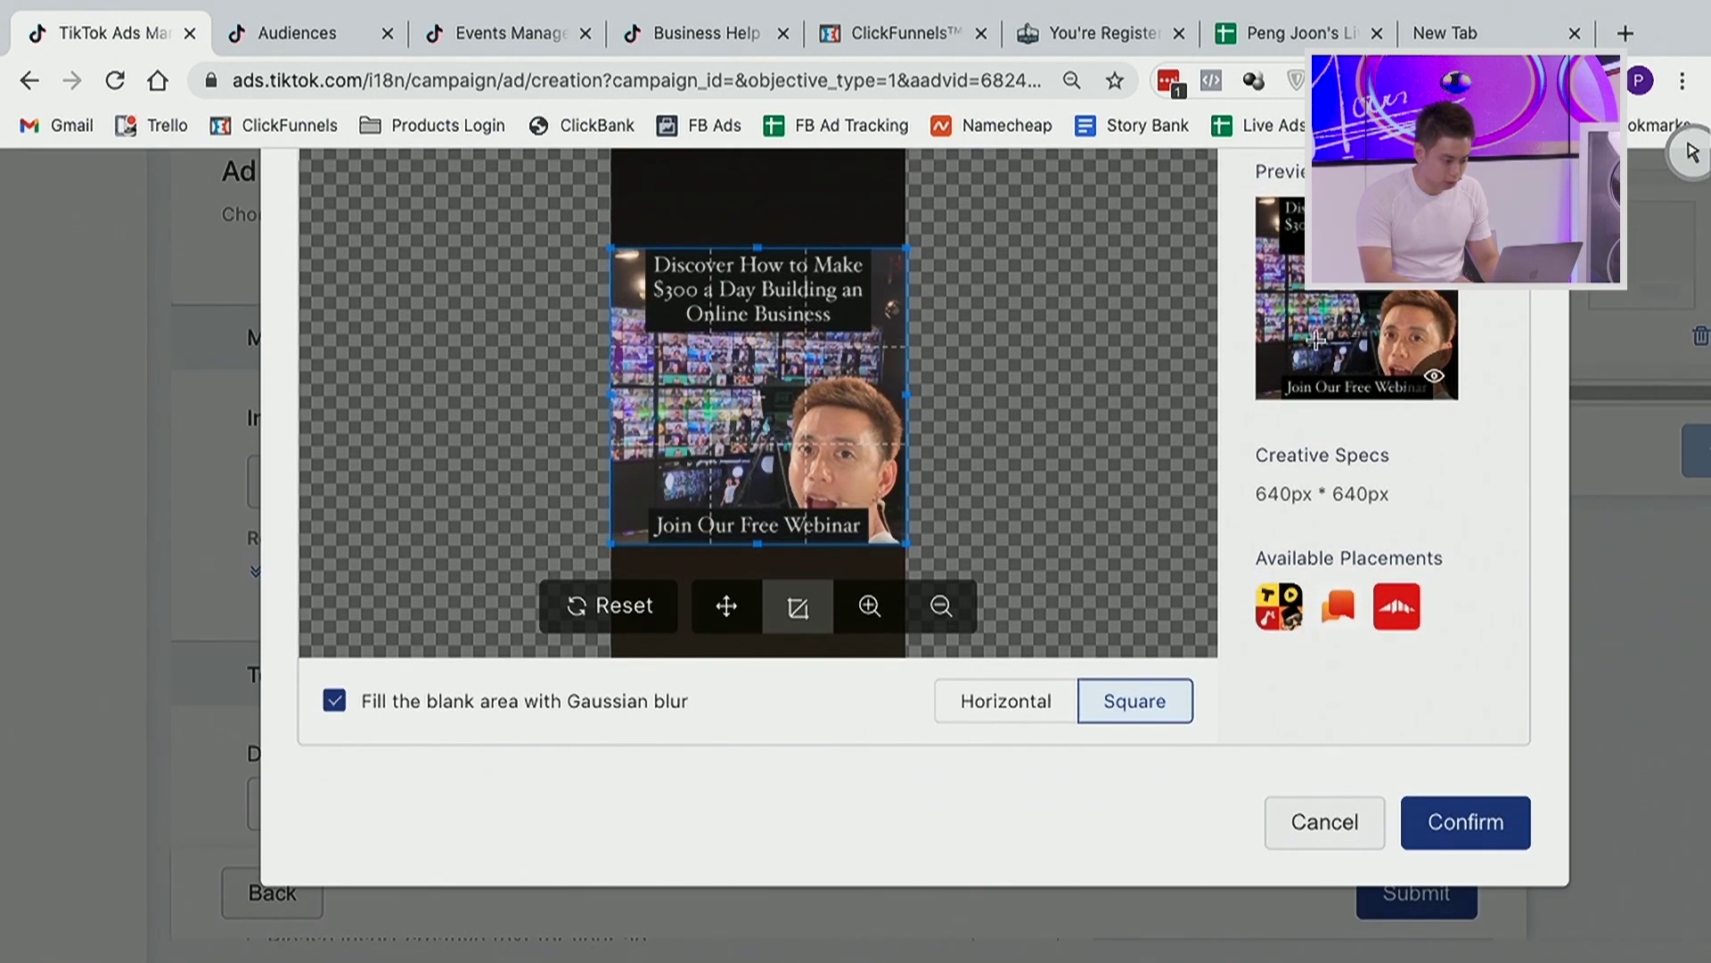
Inspect the enlarged preview of the square-cropped image, zooming in on its detail, and close the preview.
click(1432, 376)
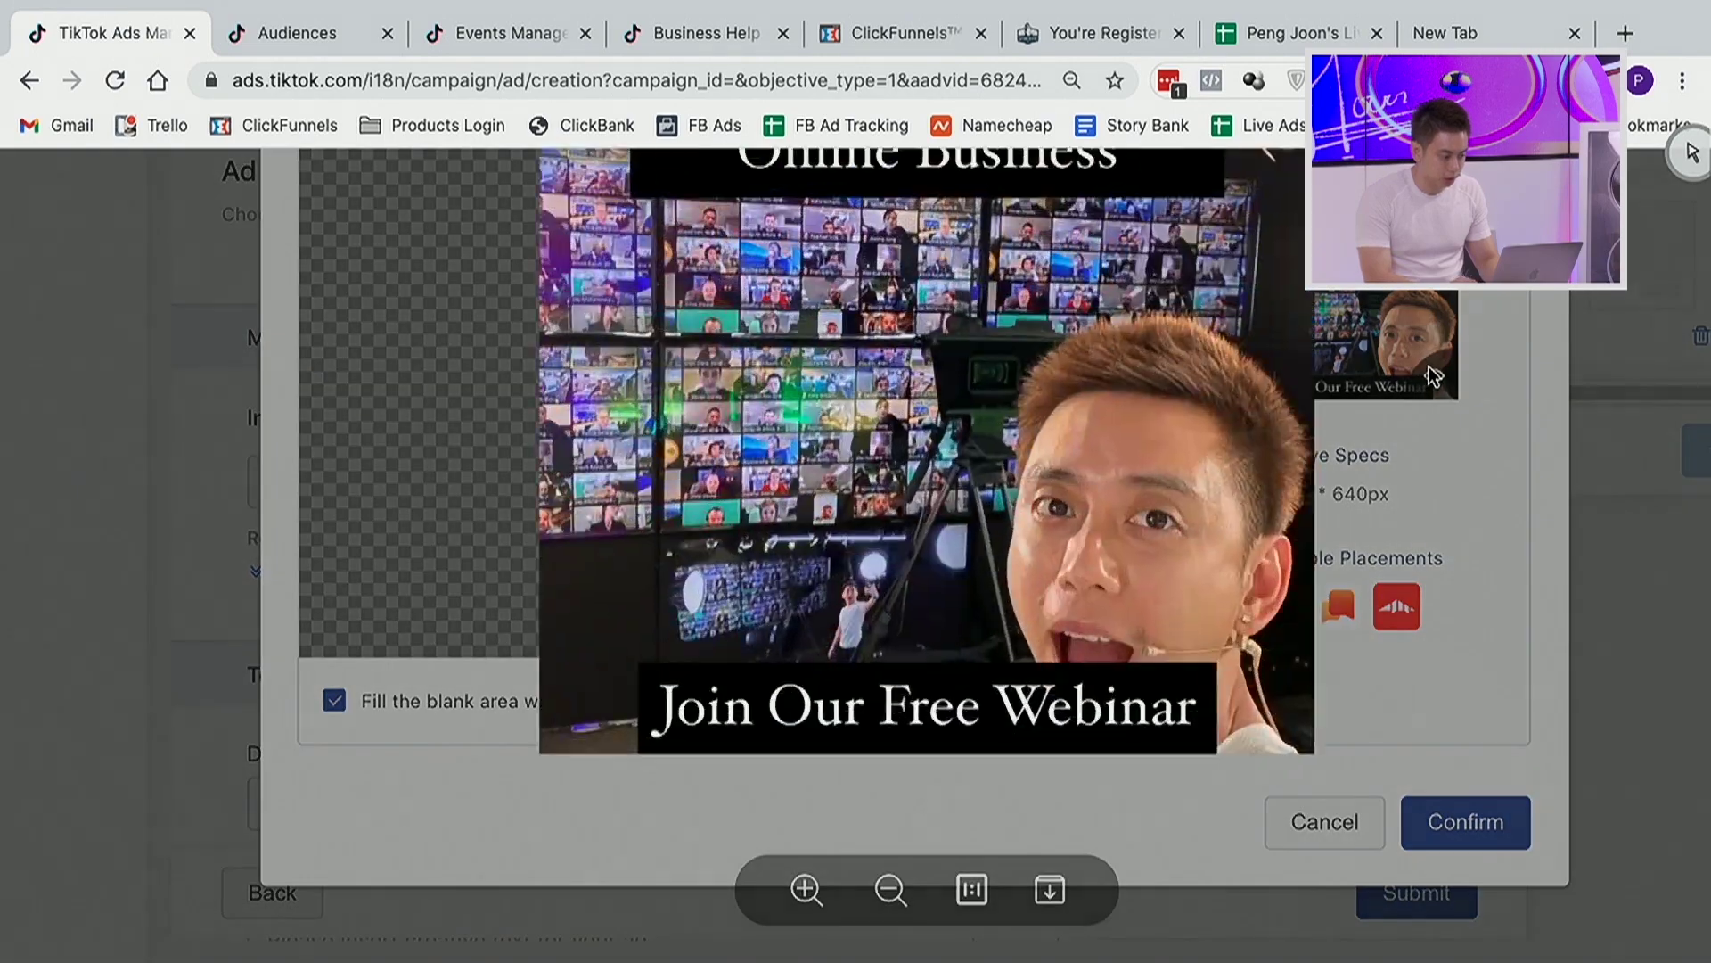
scroll(1387, 385, up, 5)
scroll(1387, 385, down, 6)
scroll(1388, 385, up, 6)
scroll(1388, 385, up, 2)
scroll(865, 774, up, 3)
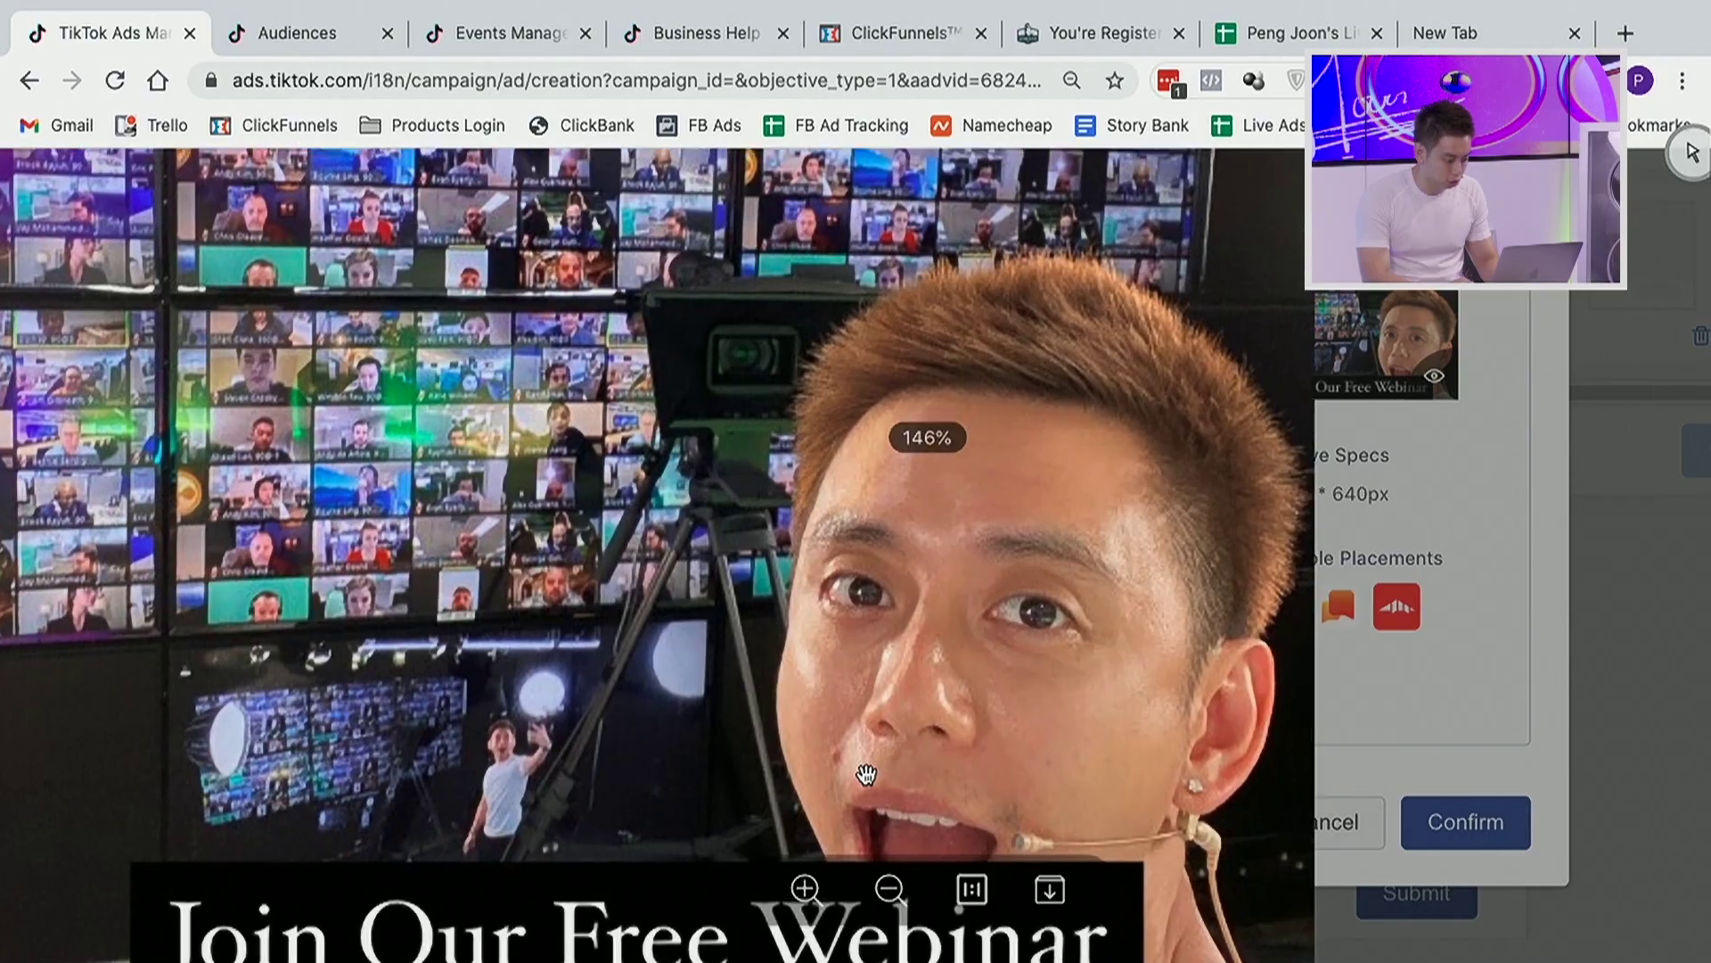
scroll(864, 775, up, 6)
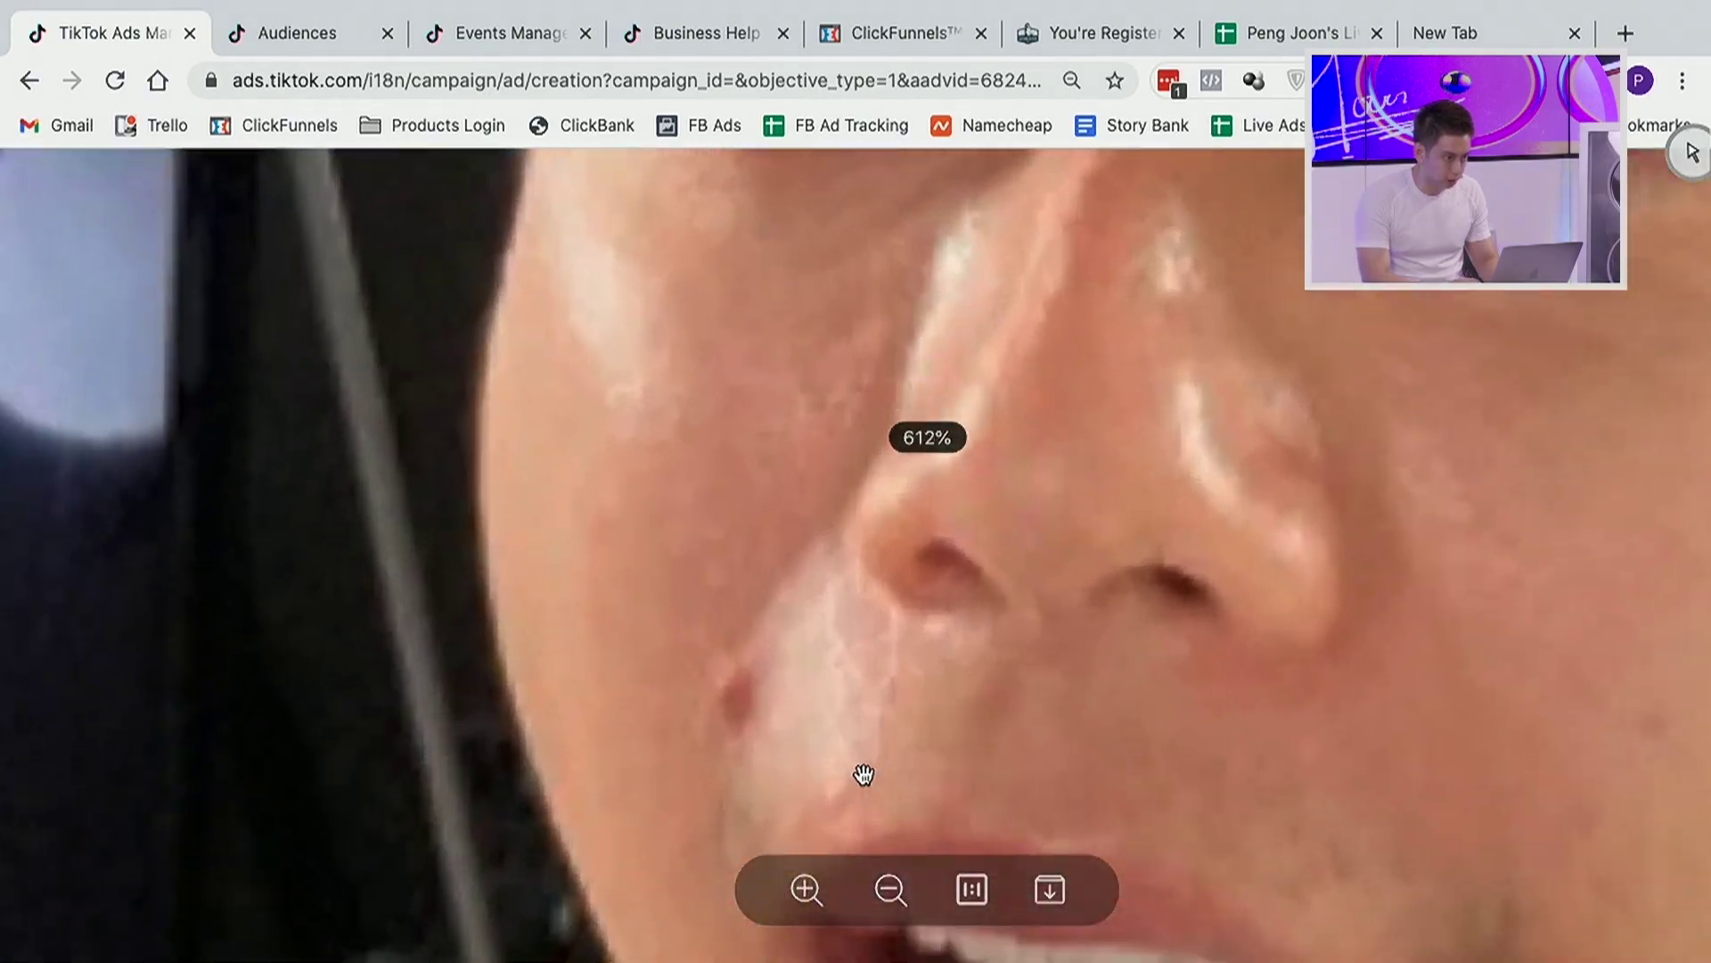
key(Escape)
Confirm the 640 × 640 crop of Square - 1.JPG and upload it as the ad's image.
click(1526, 829)
scroll(1172, 641, up, 2)
scroll(1173, 641, down, 3)
click(1467, 758)
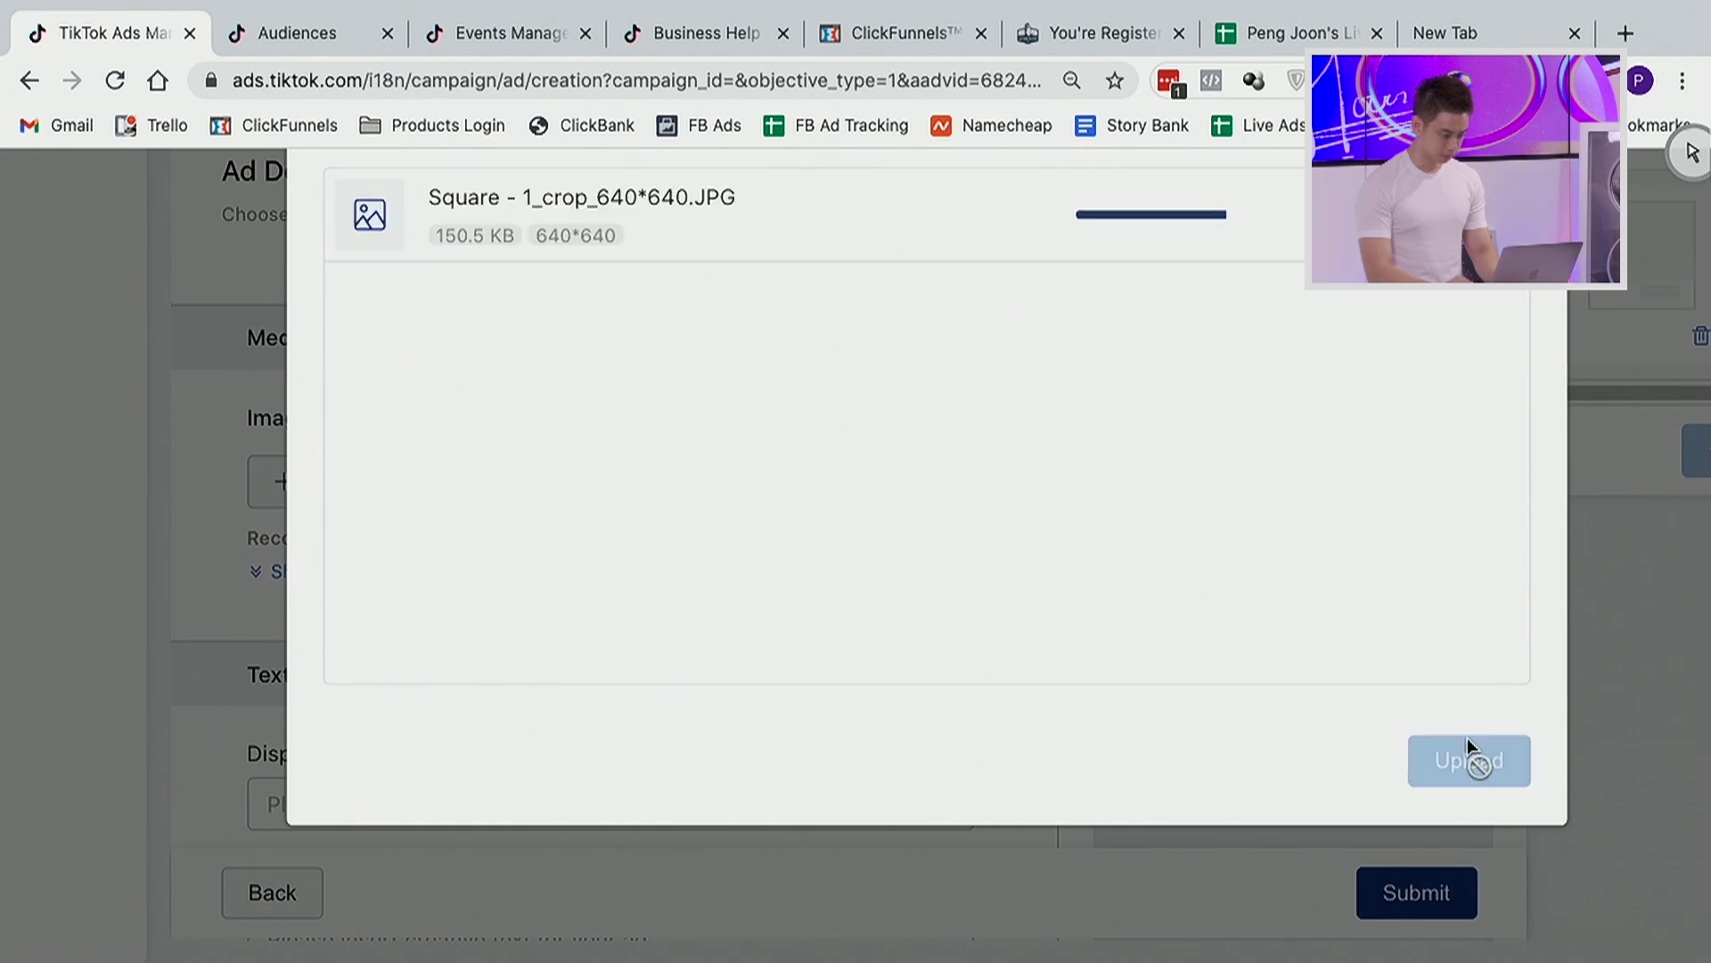
scroll(721, 287, up, 3)
scroll(970, 513, down, 3)
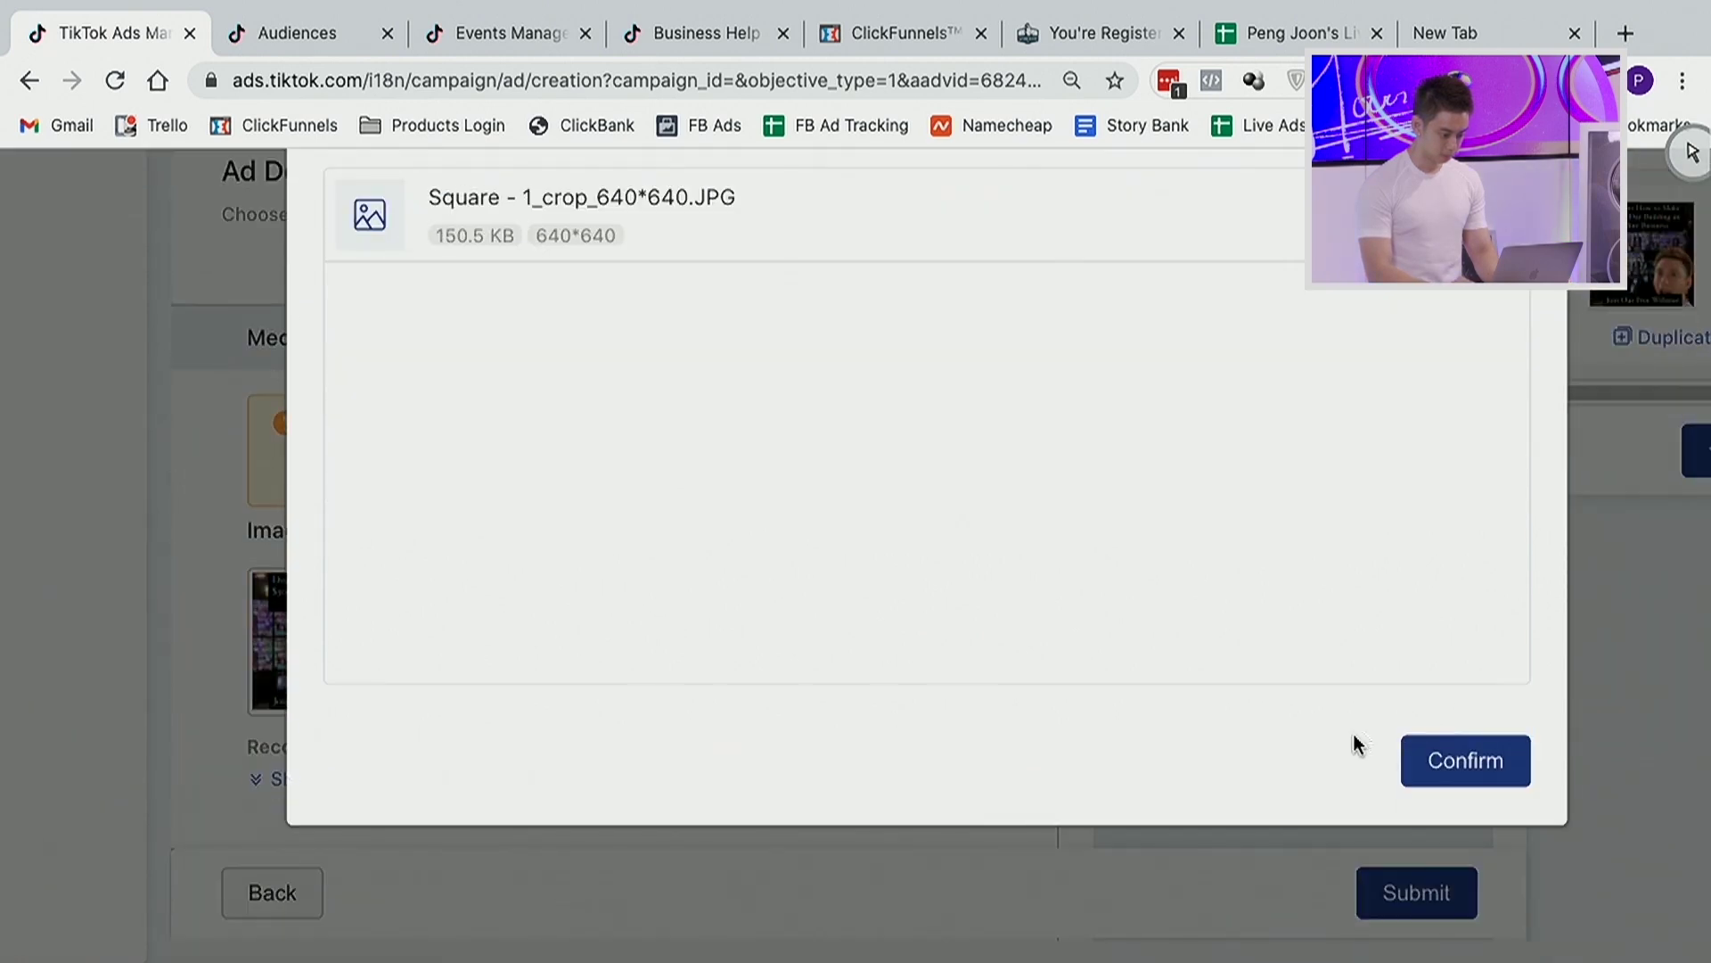
click(1480, 765)
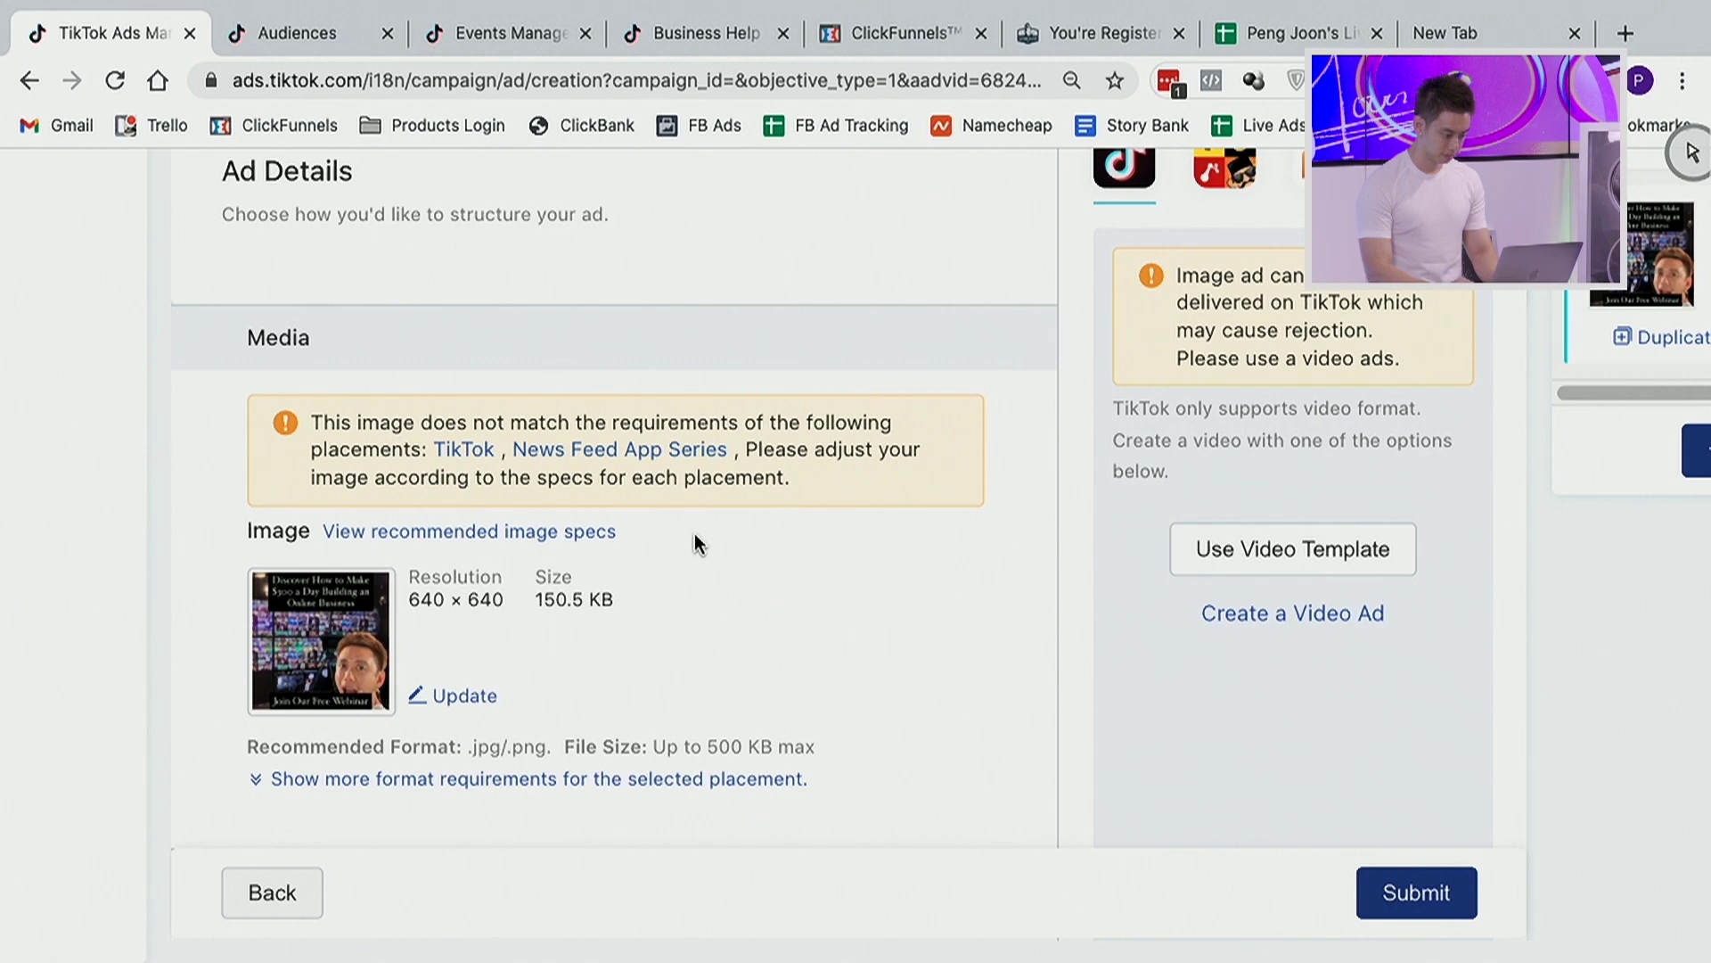
Replace the ad's image with the 640 × 640 square crop of Square - 2.JPG.
scroll(600, 592, down, 1)
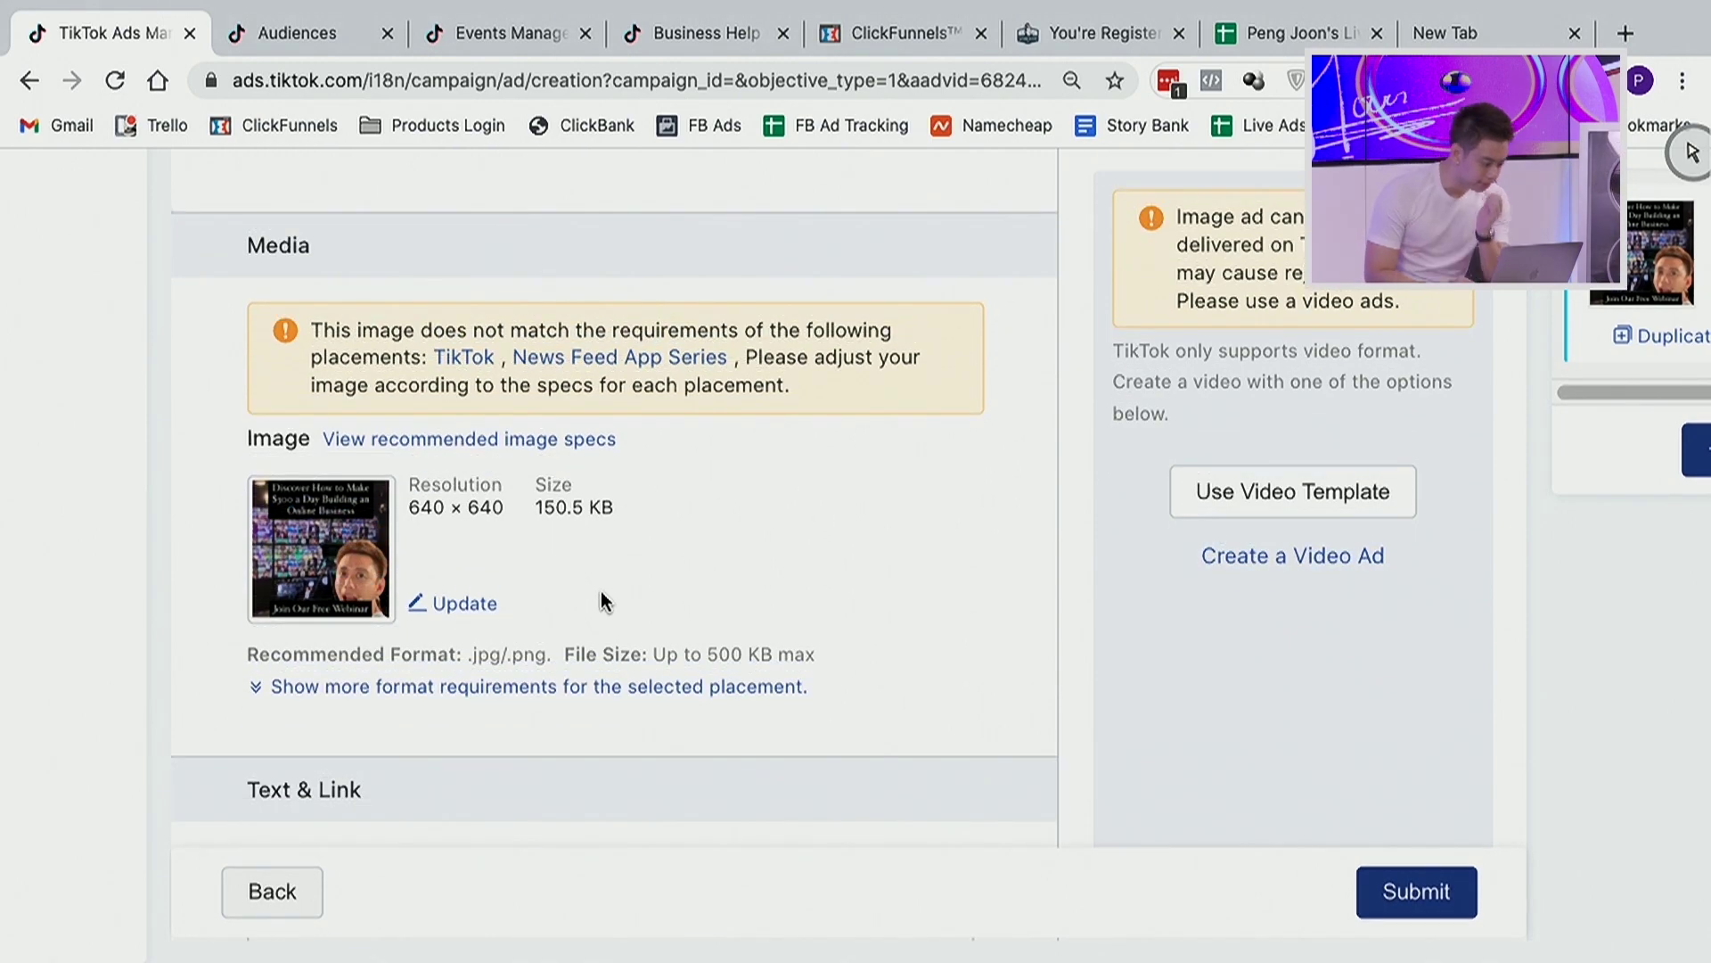
scroll(431, 485, up, 3)
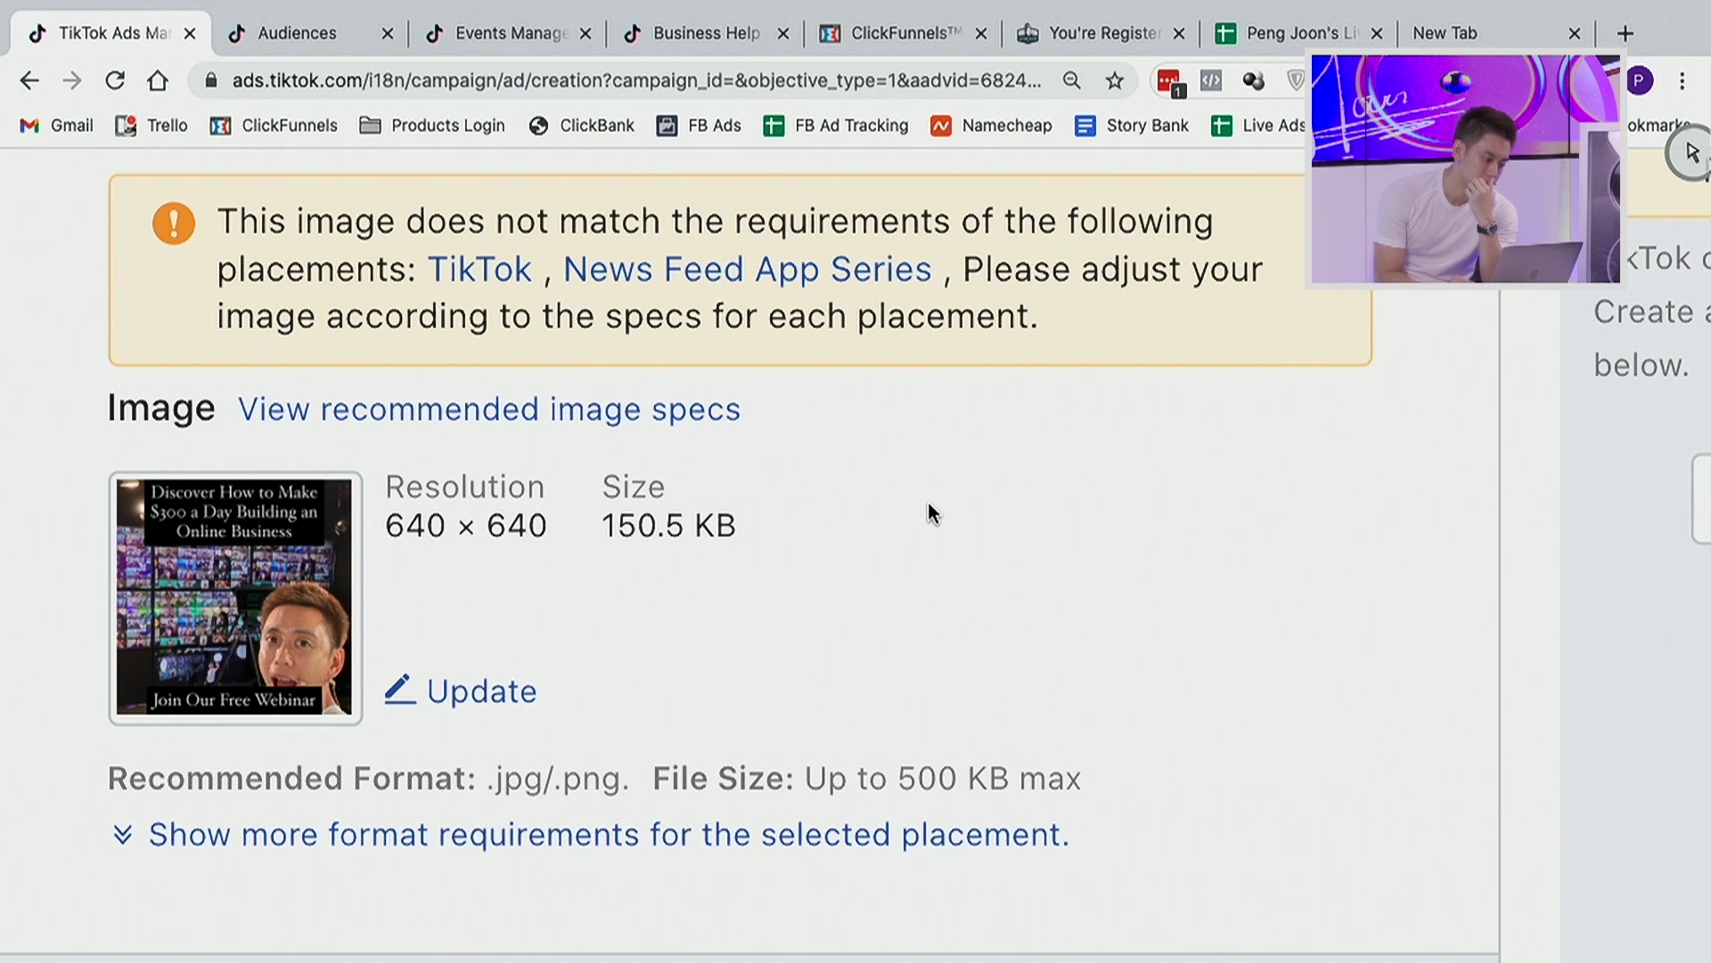
scroll(928, 505, down, 1)
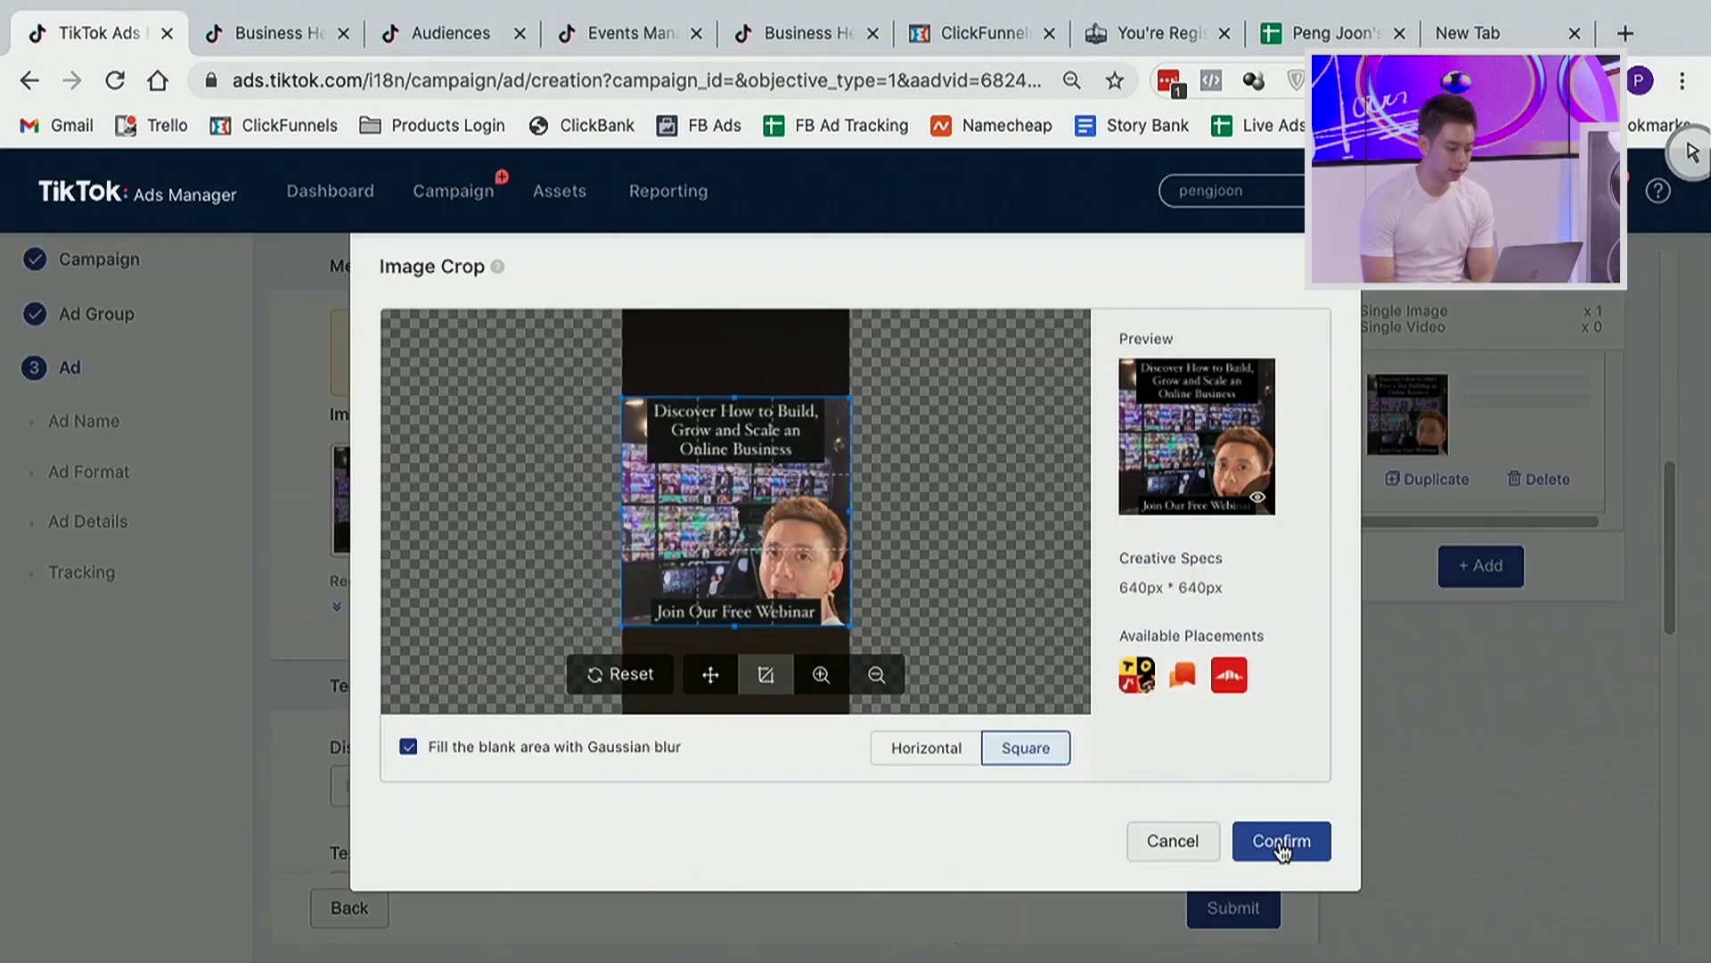
click(1280, 840)
click(1270, 811)
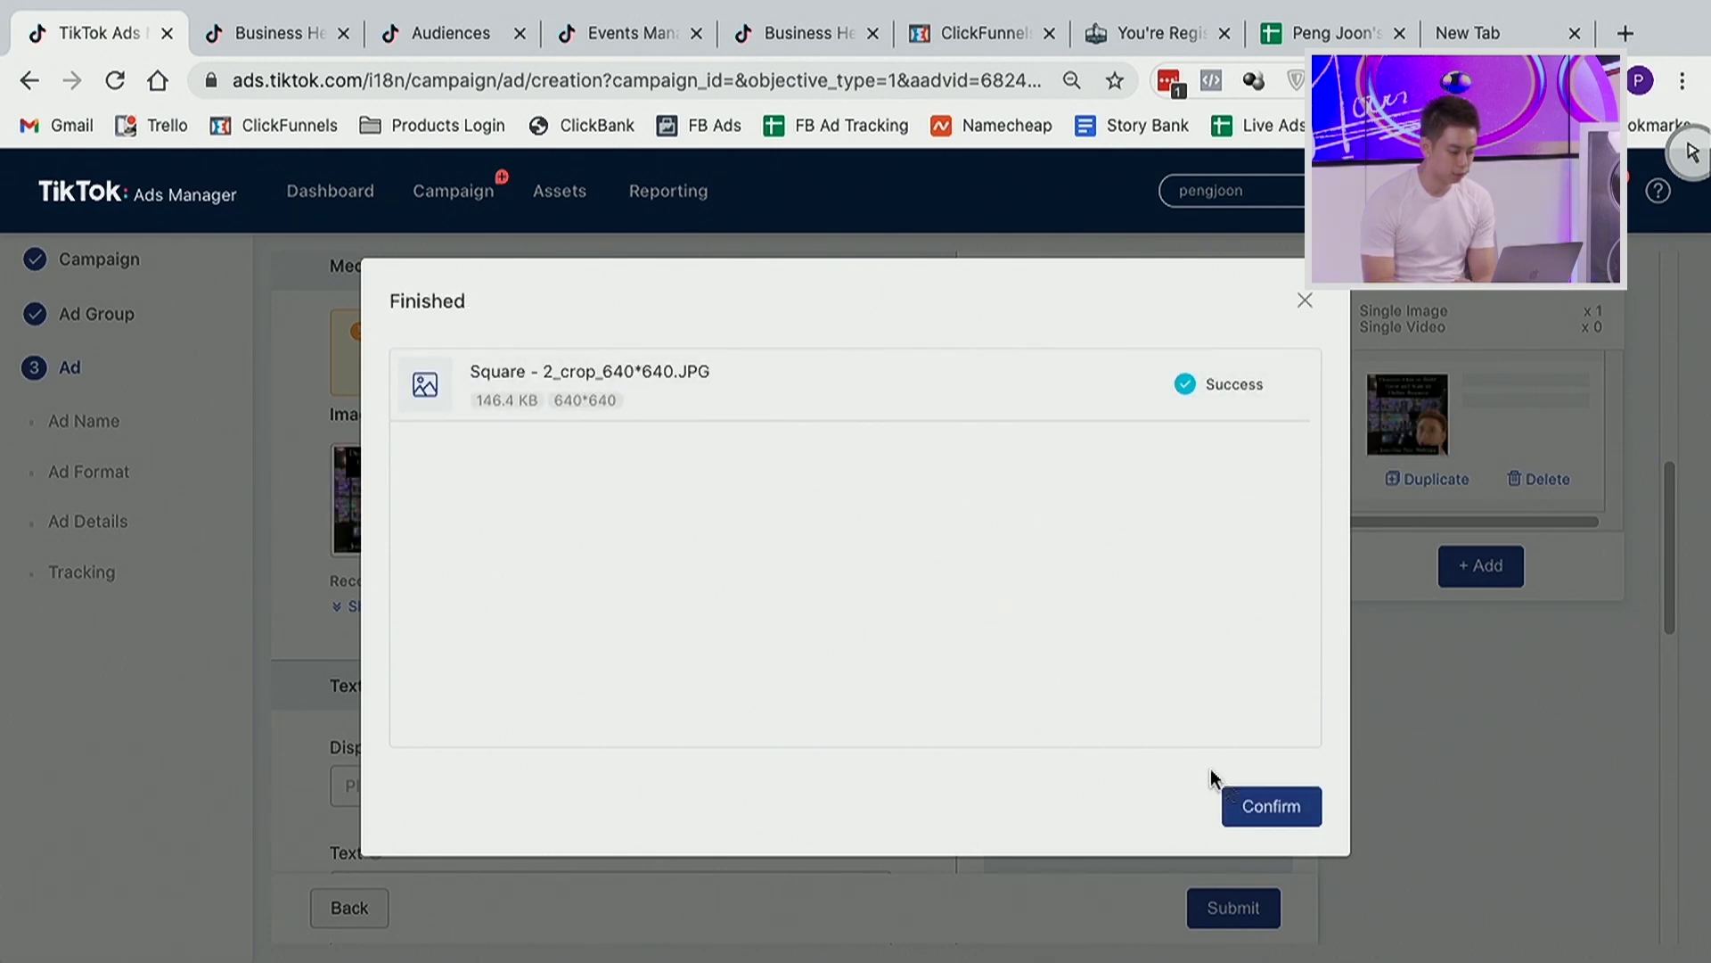
click(1257, 818)
scroll(726, 490, up, 1)
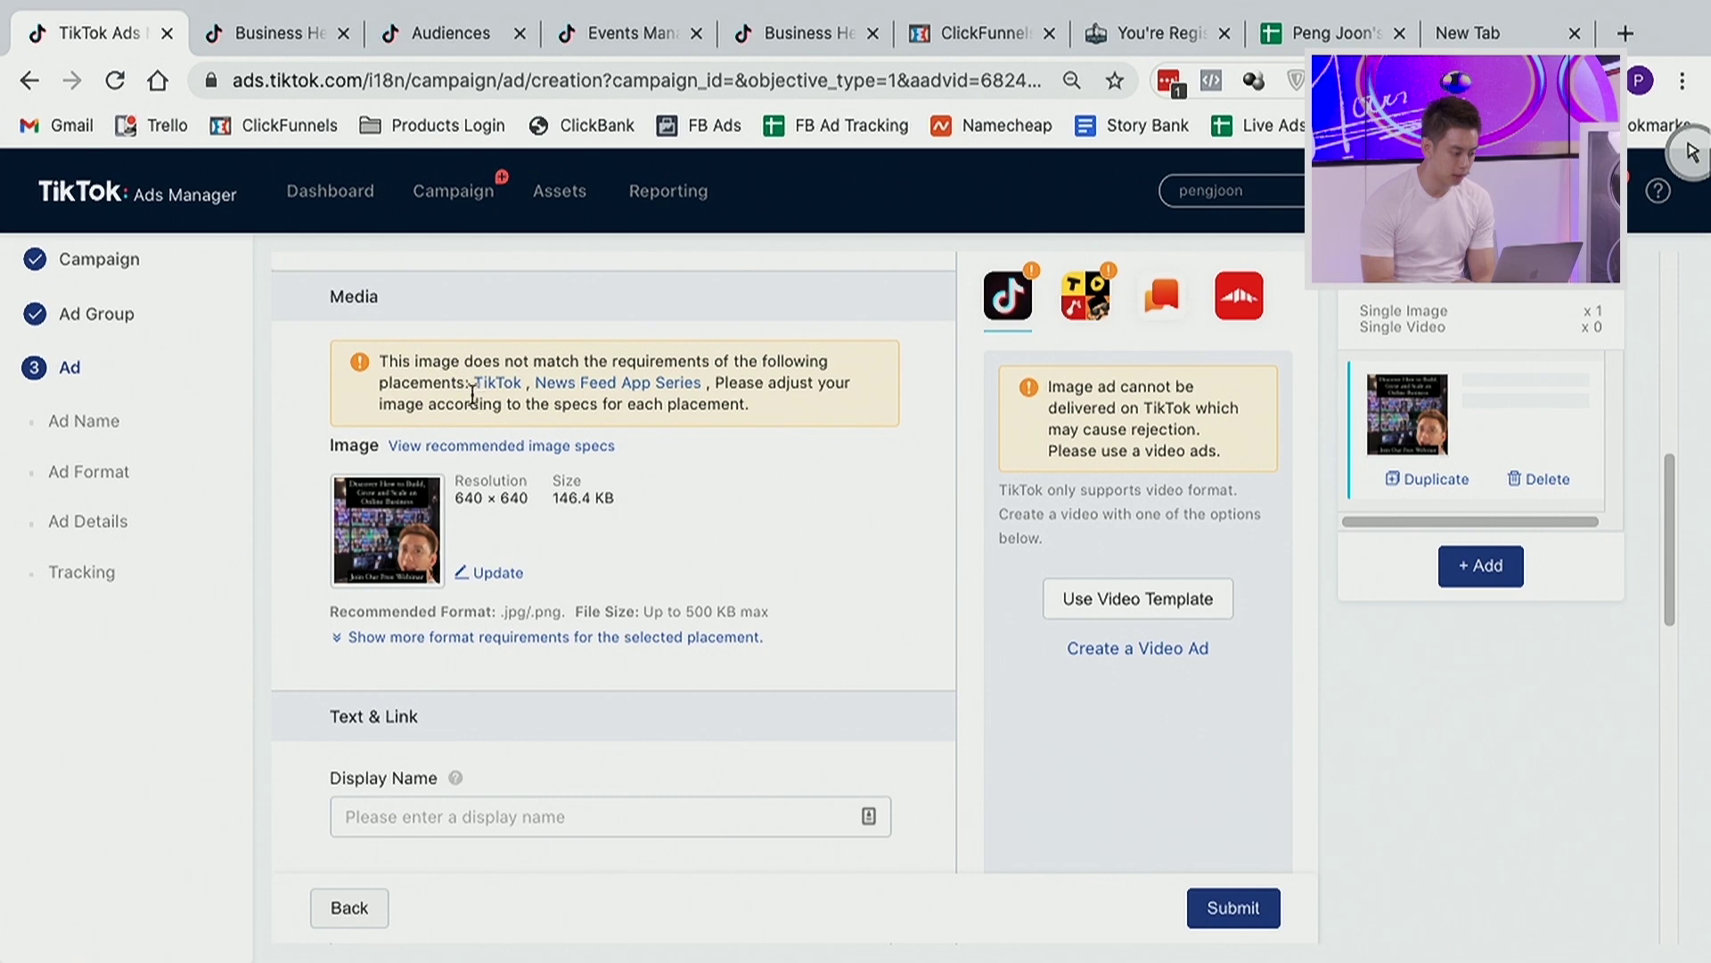
Examine the placement warnings and the media, text and link settings in Ad Details.
scroll(541, 535, down, 3)
scroll(543, 539, down, 1)
scroll(558, 553, up, 5)
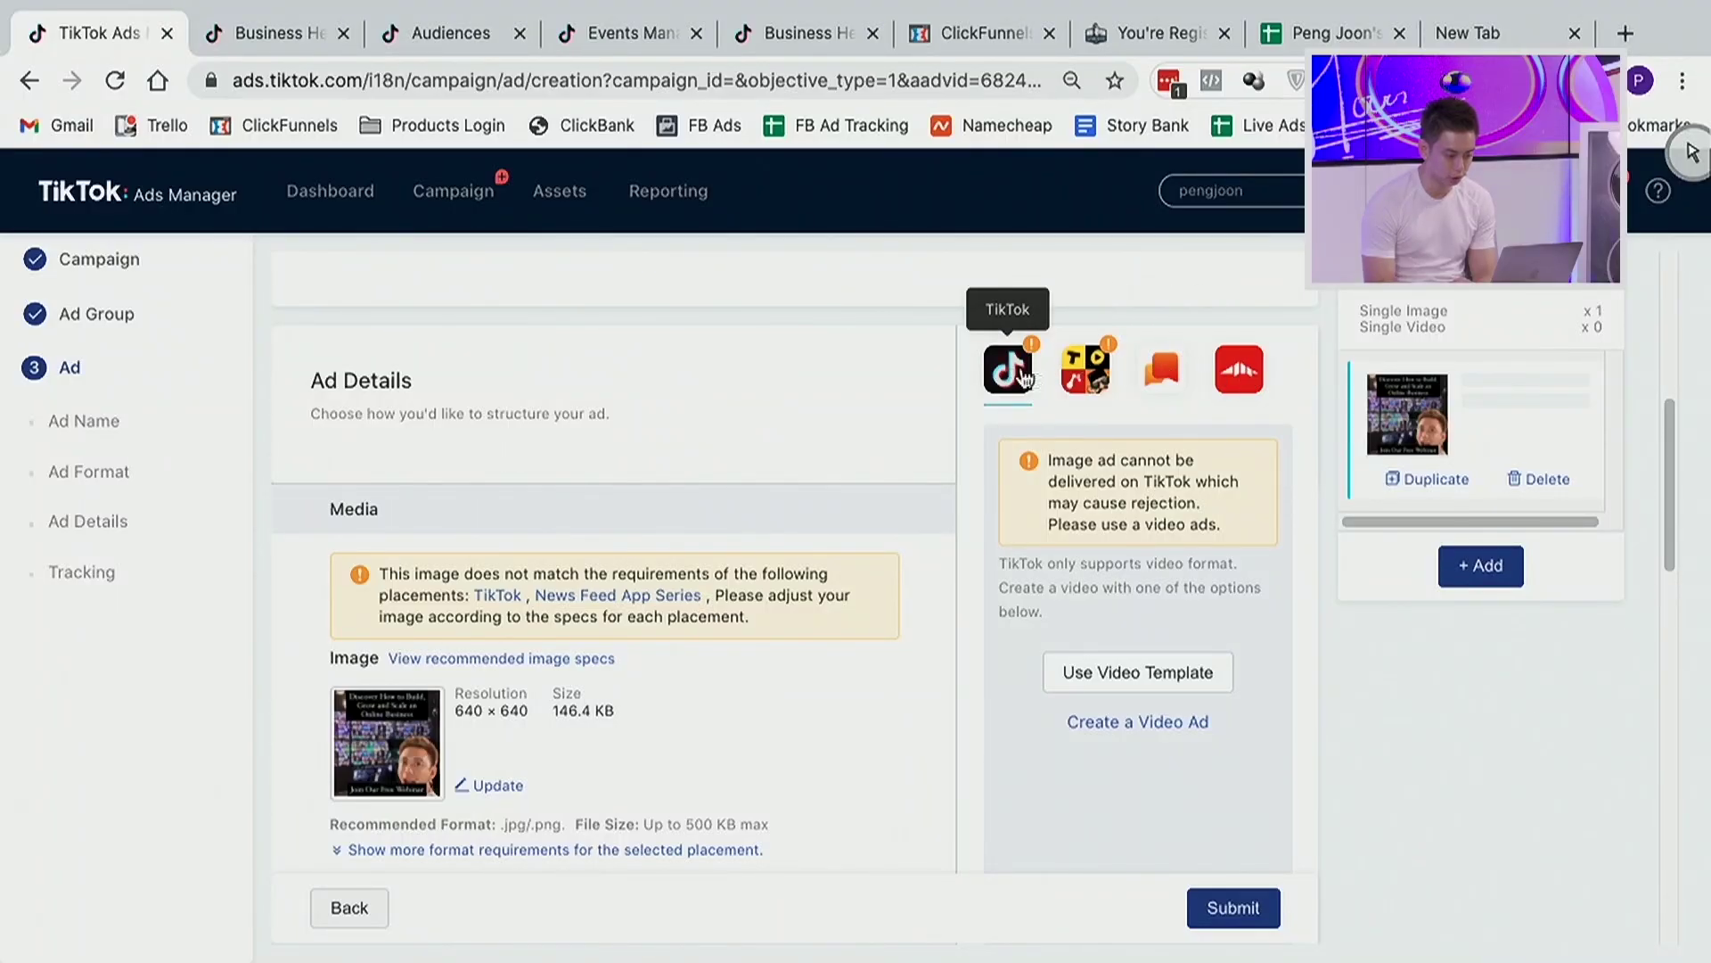
scroll(955, 612, down, 6)
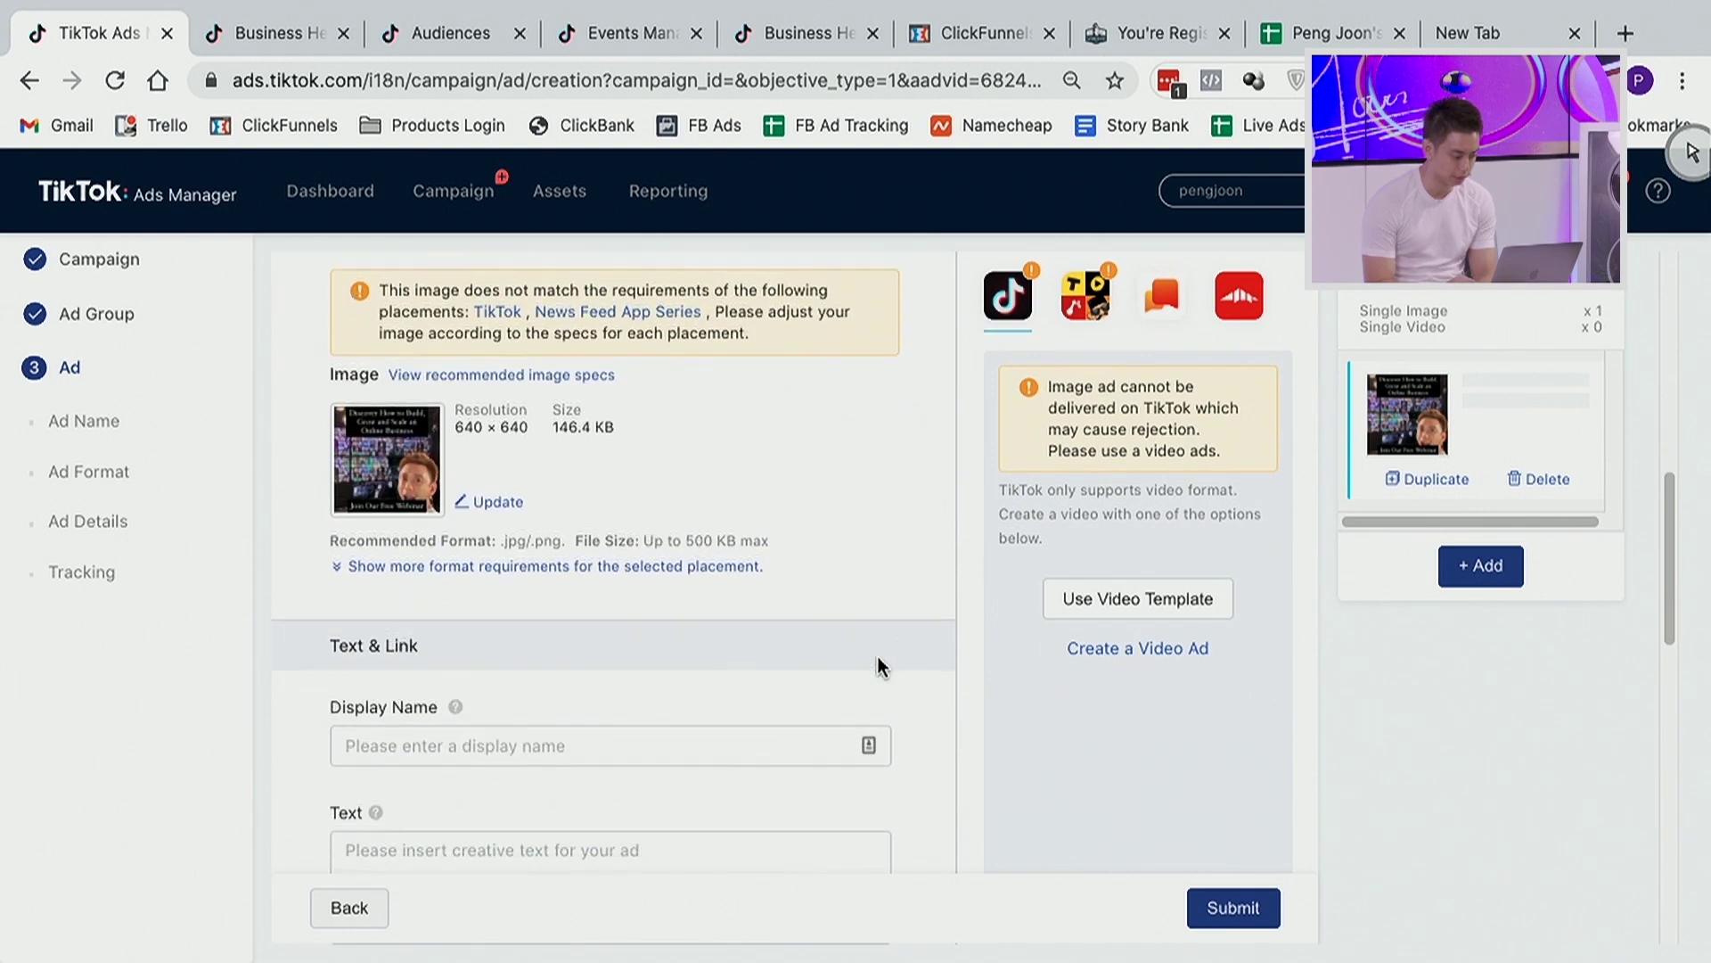
scroll(879, 656, down, 6)
scroll(766, 607, up, 5)
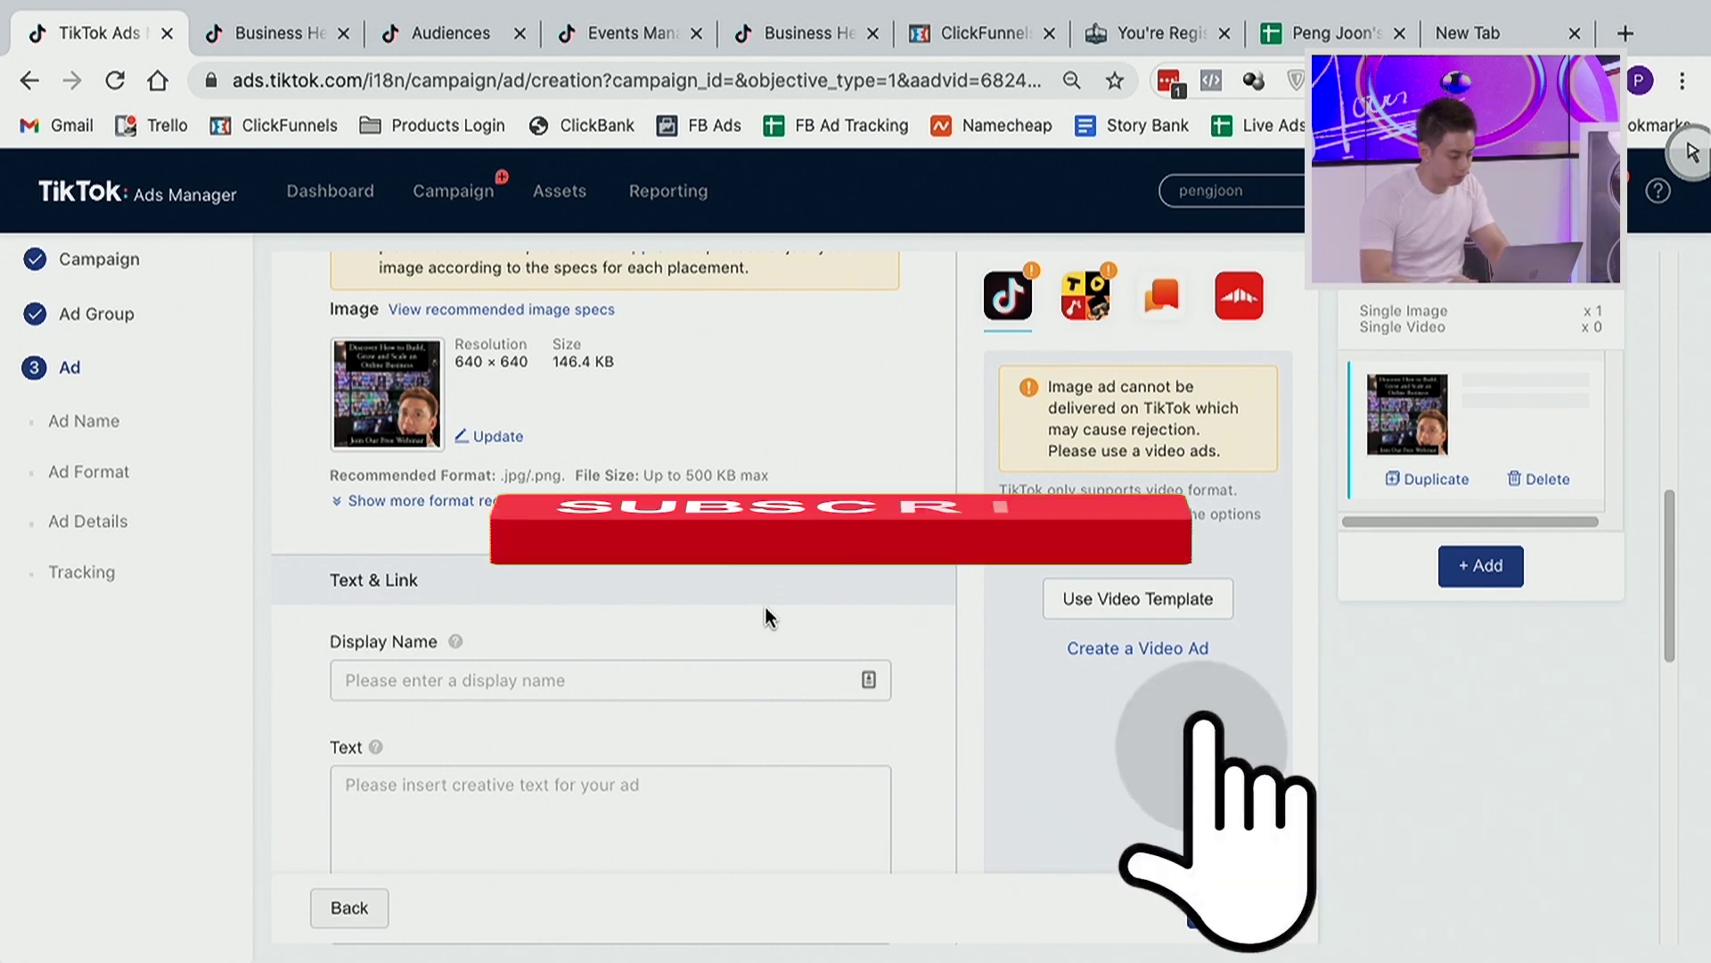
scroll(766, 607, down, 1)
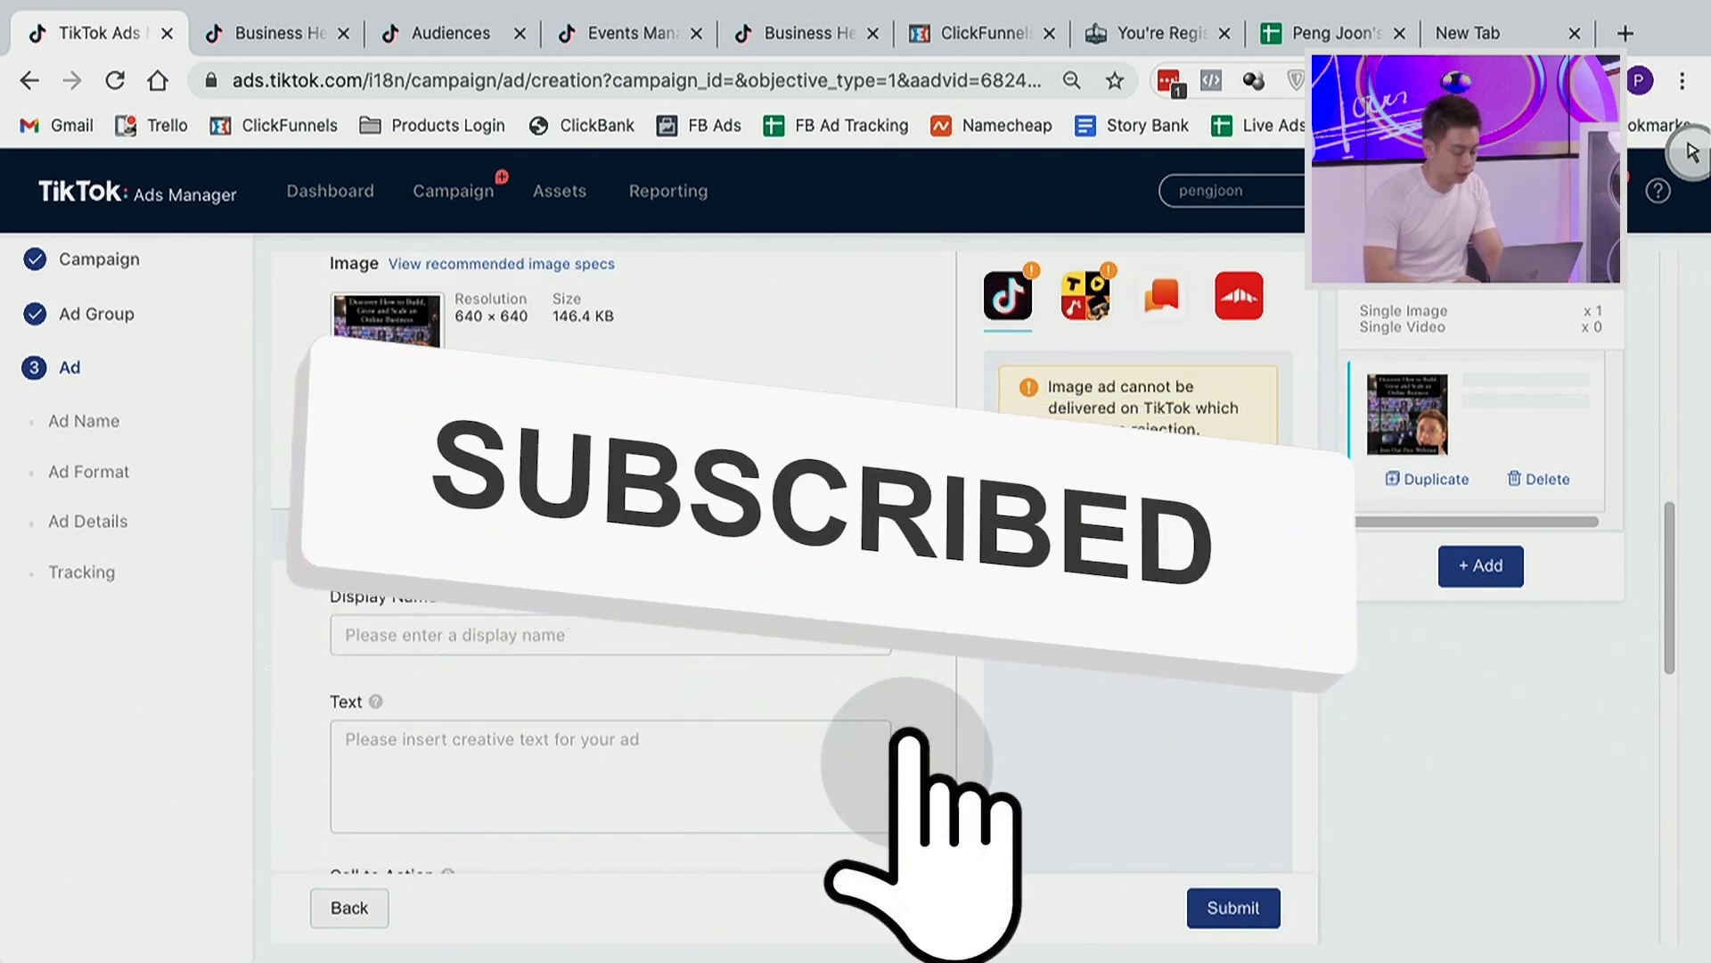
scroll(619, 594, down, 3)
Set the ad's display name to "Build, Grow and Scale an Online Business".
click(561, 517)
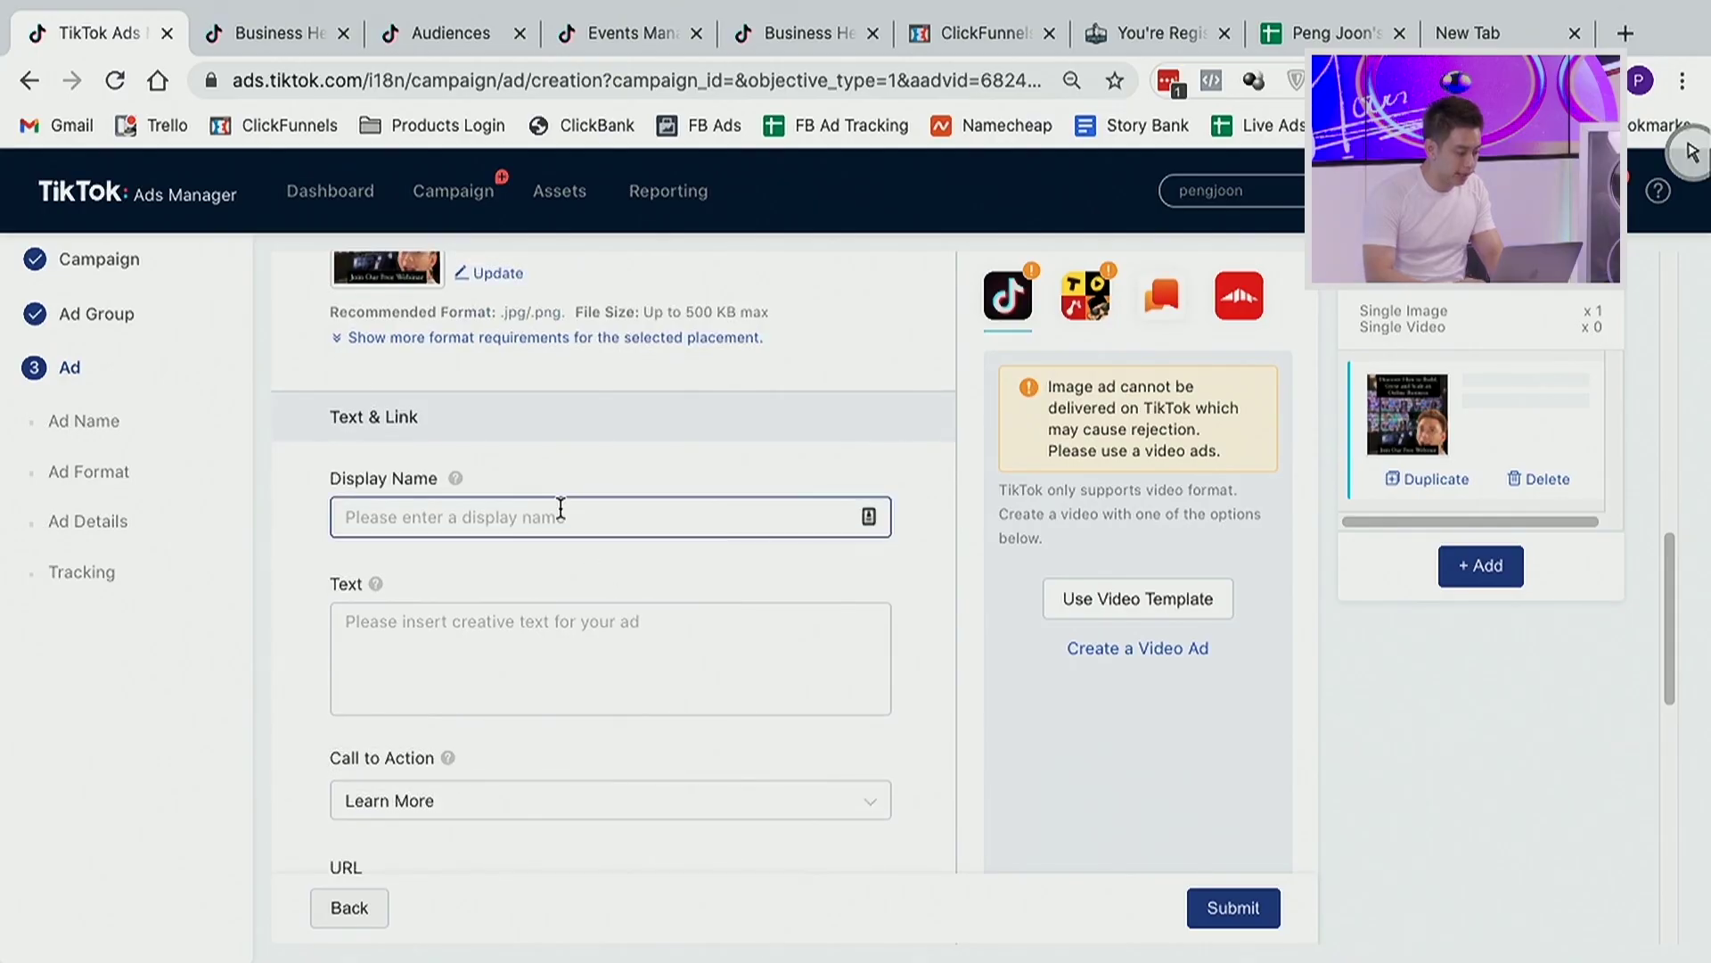
text(Bui)
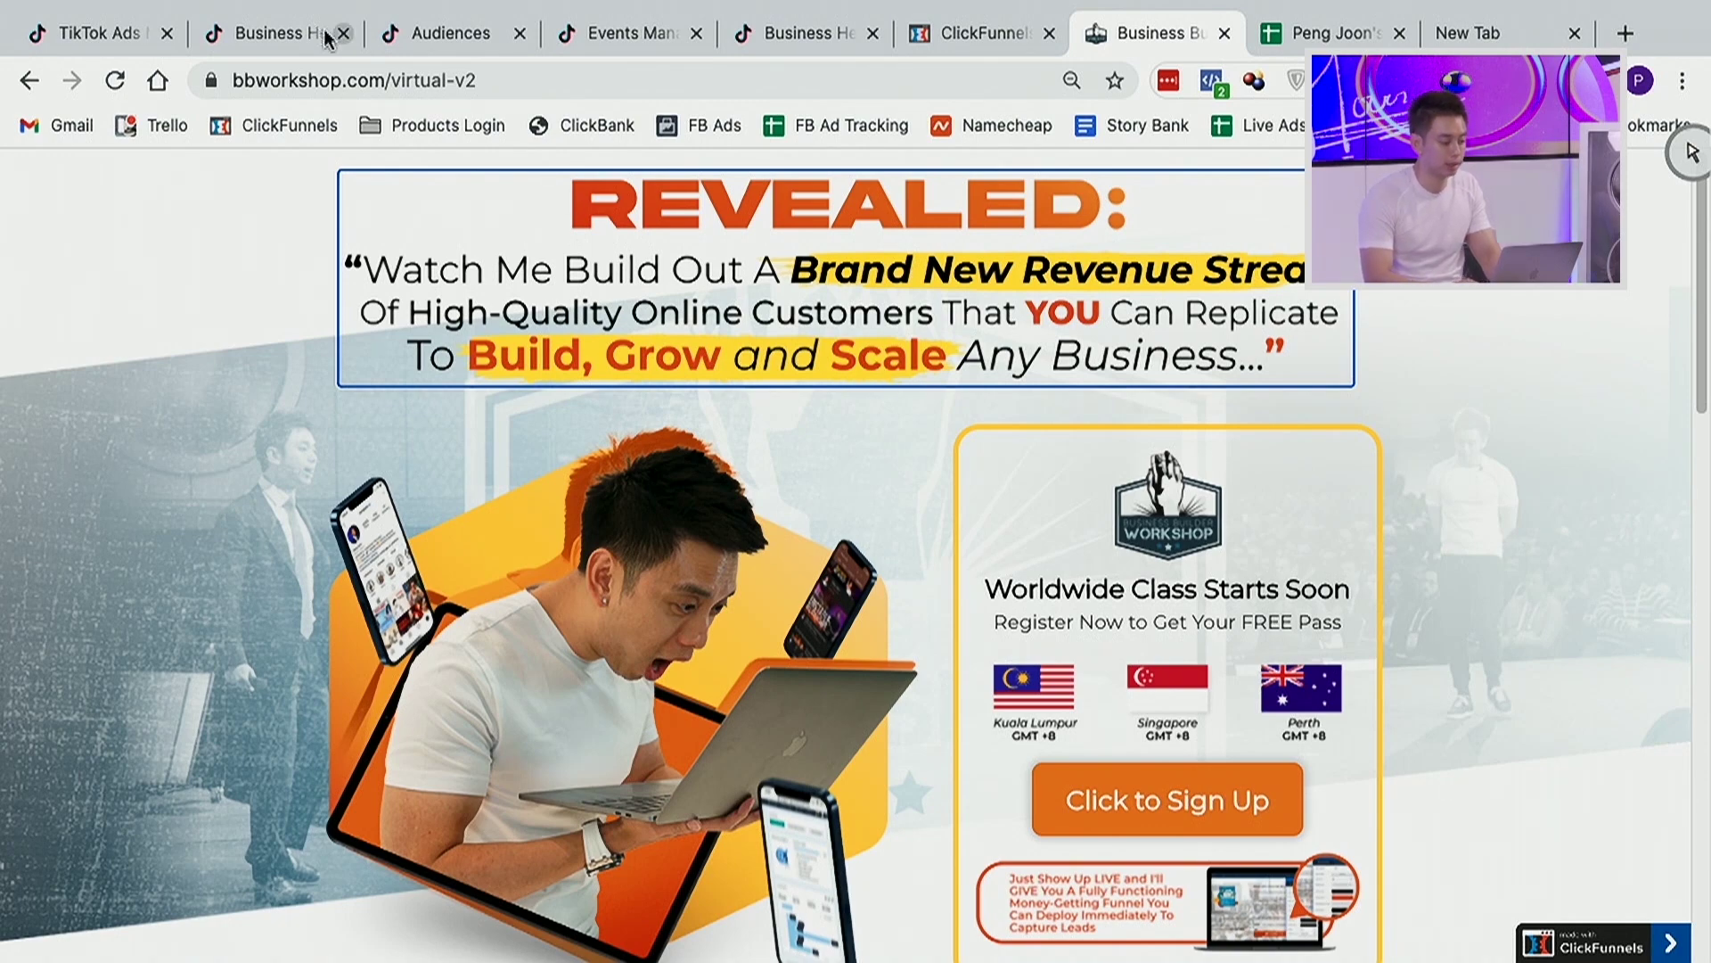
Enter the ad text "FREE Webinar Reveals How to Build, Grow and Scale Any Online Business. Join Us for this Free Training".
click(101, 36)
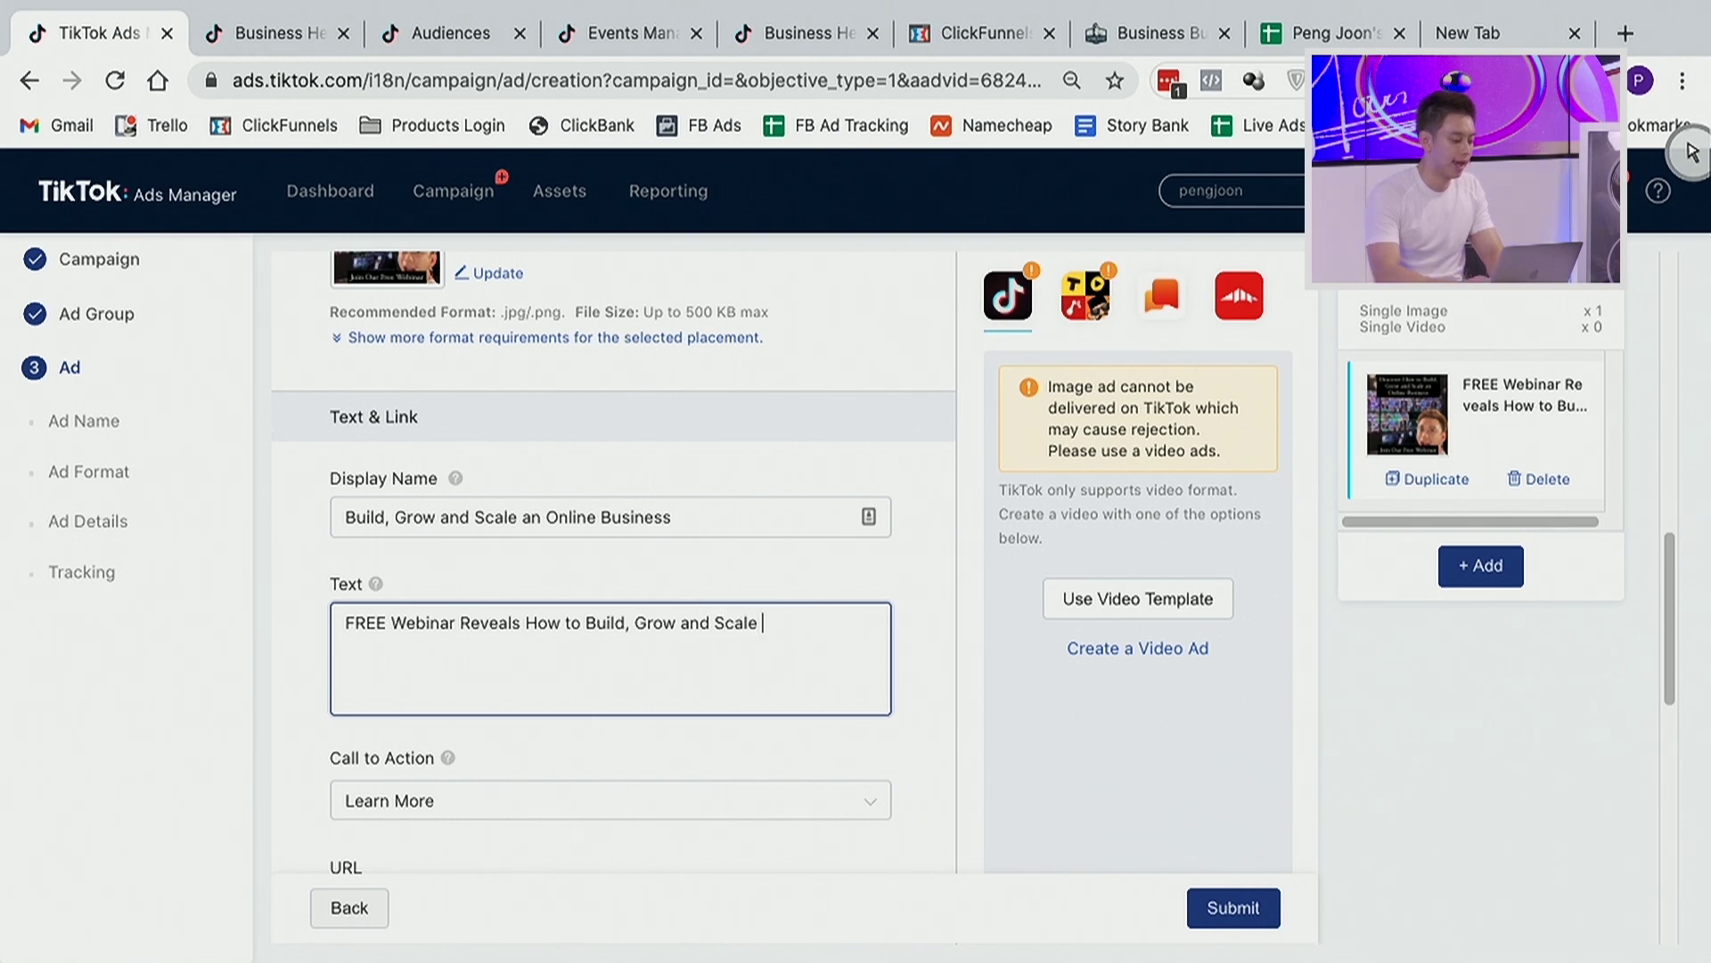
text(Online Busines)
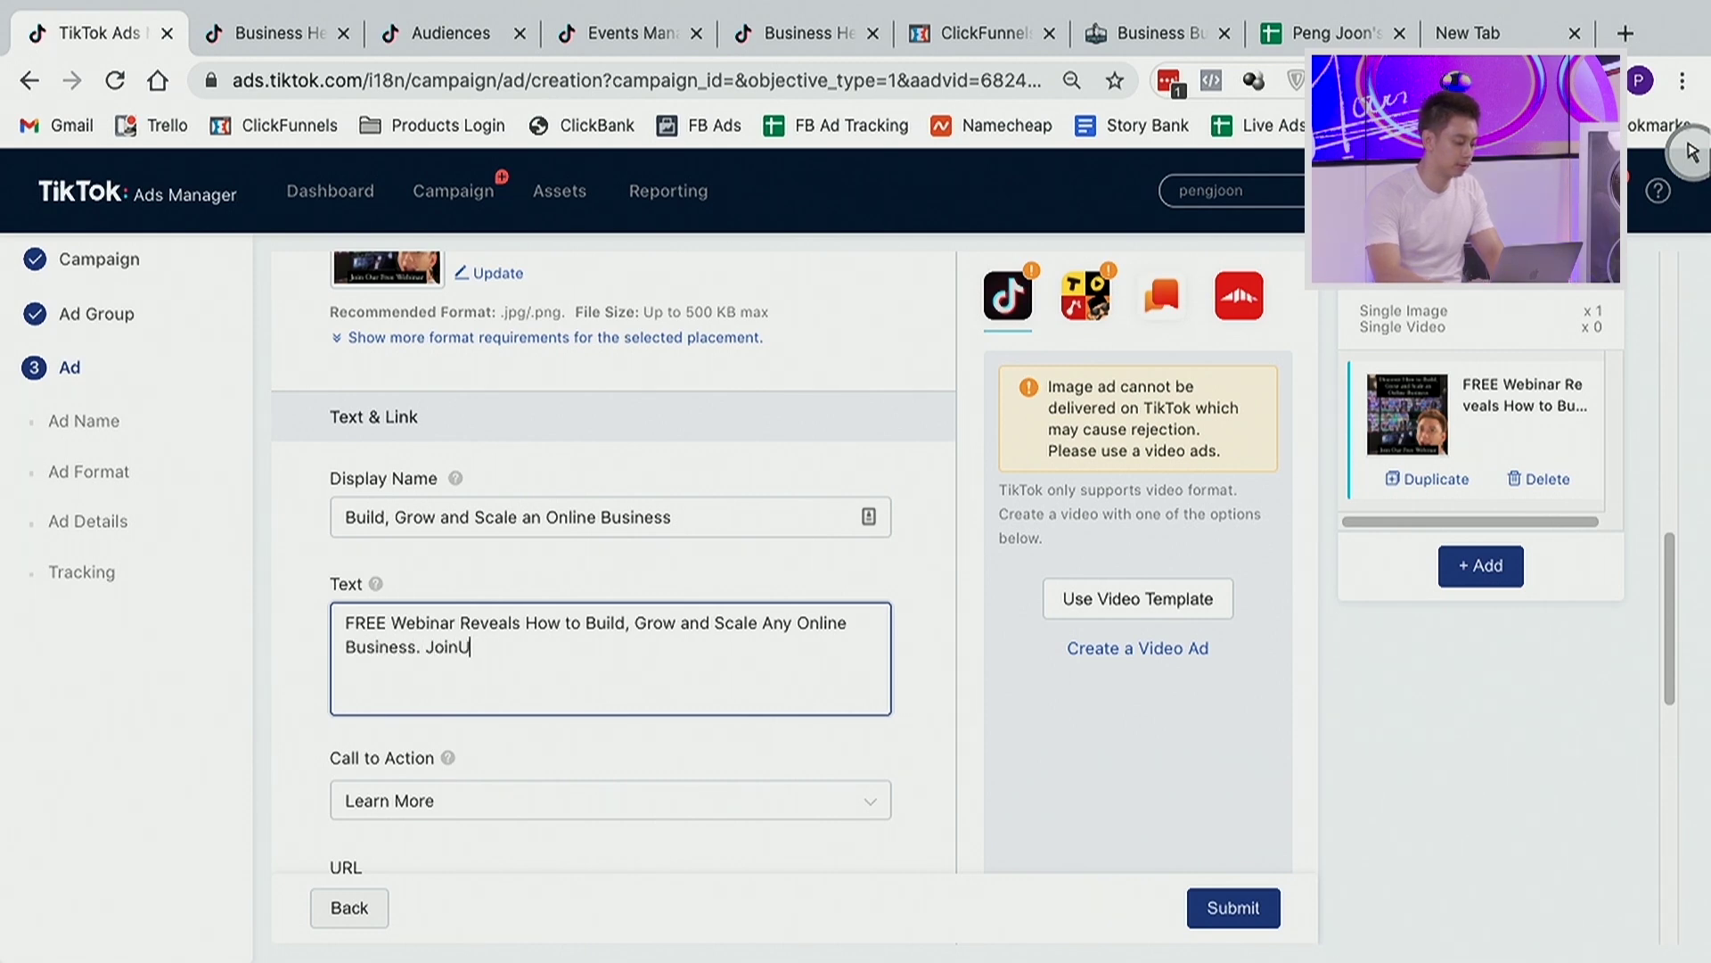
text(s. Join U)
key(BackSpace)
text(Us for)
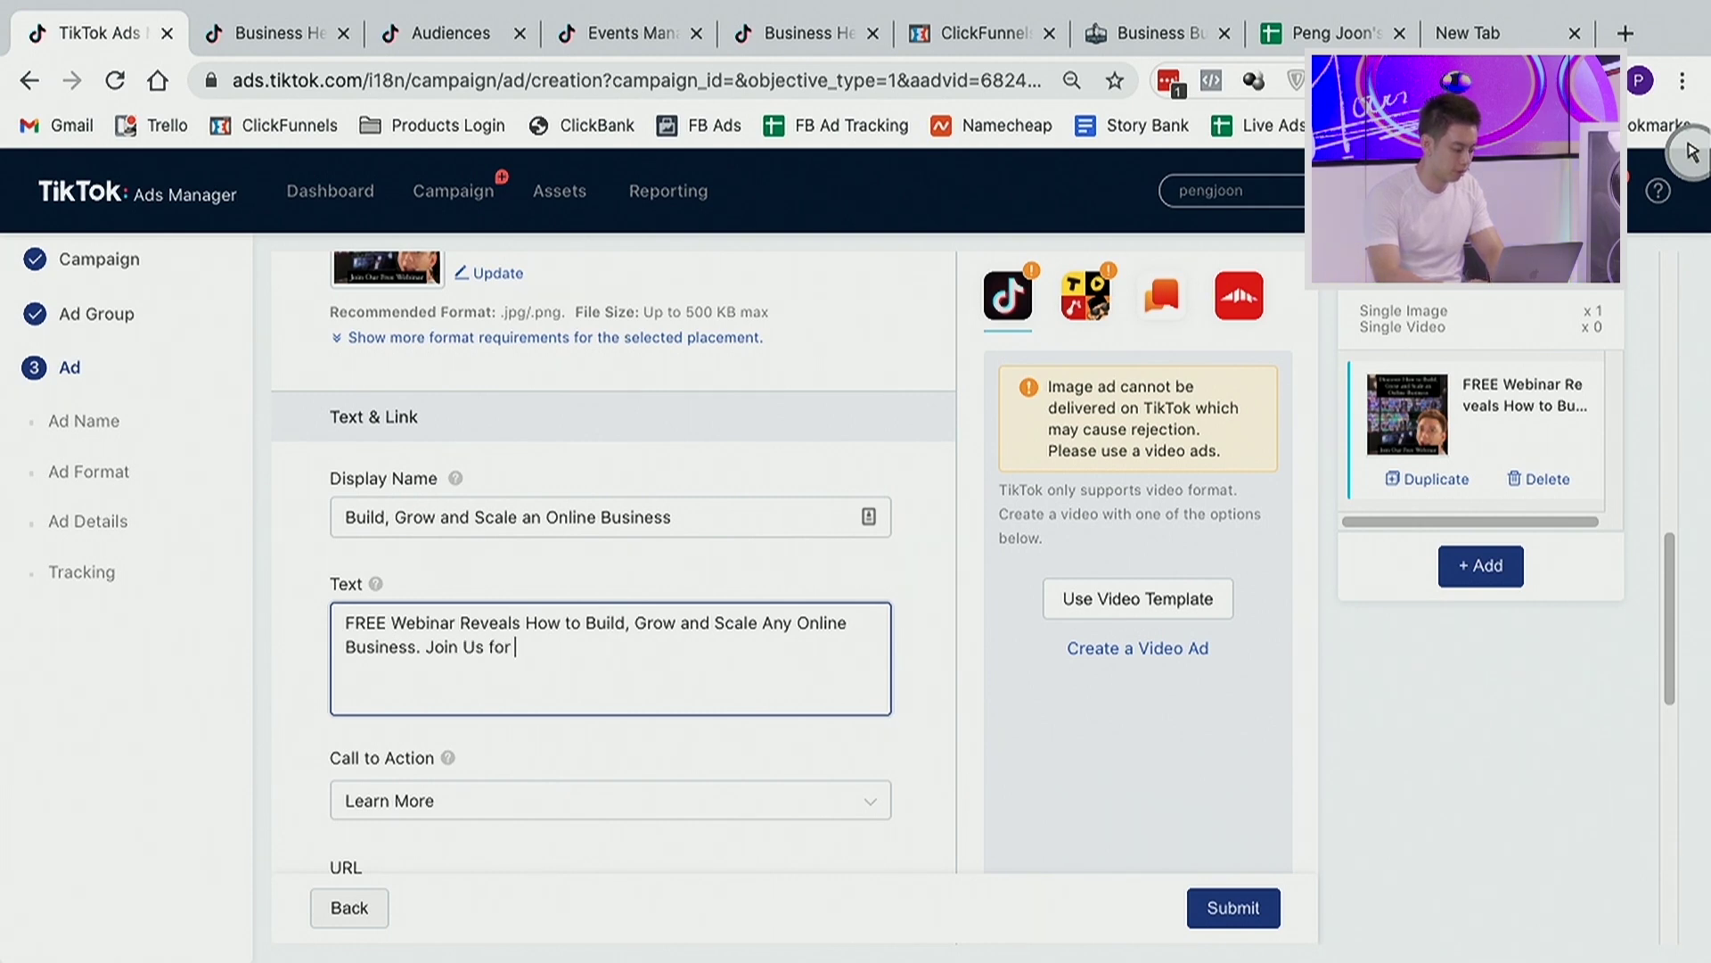
text( this Free Training)
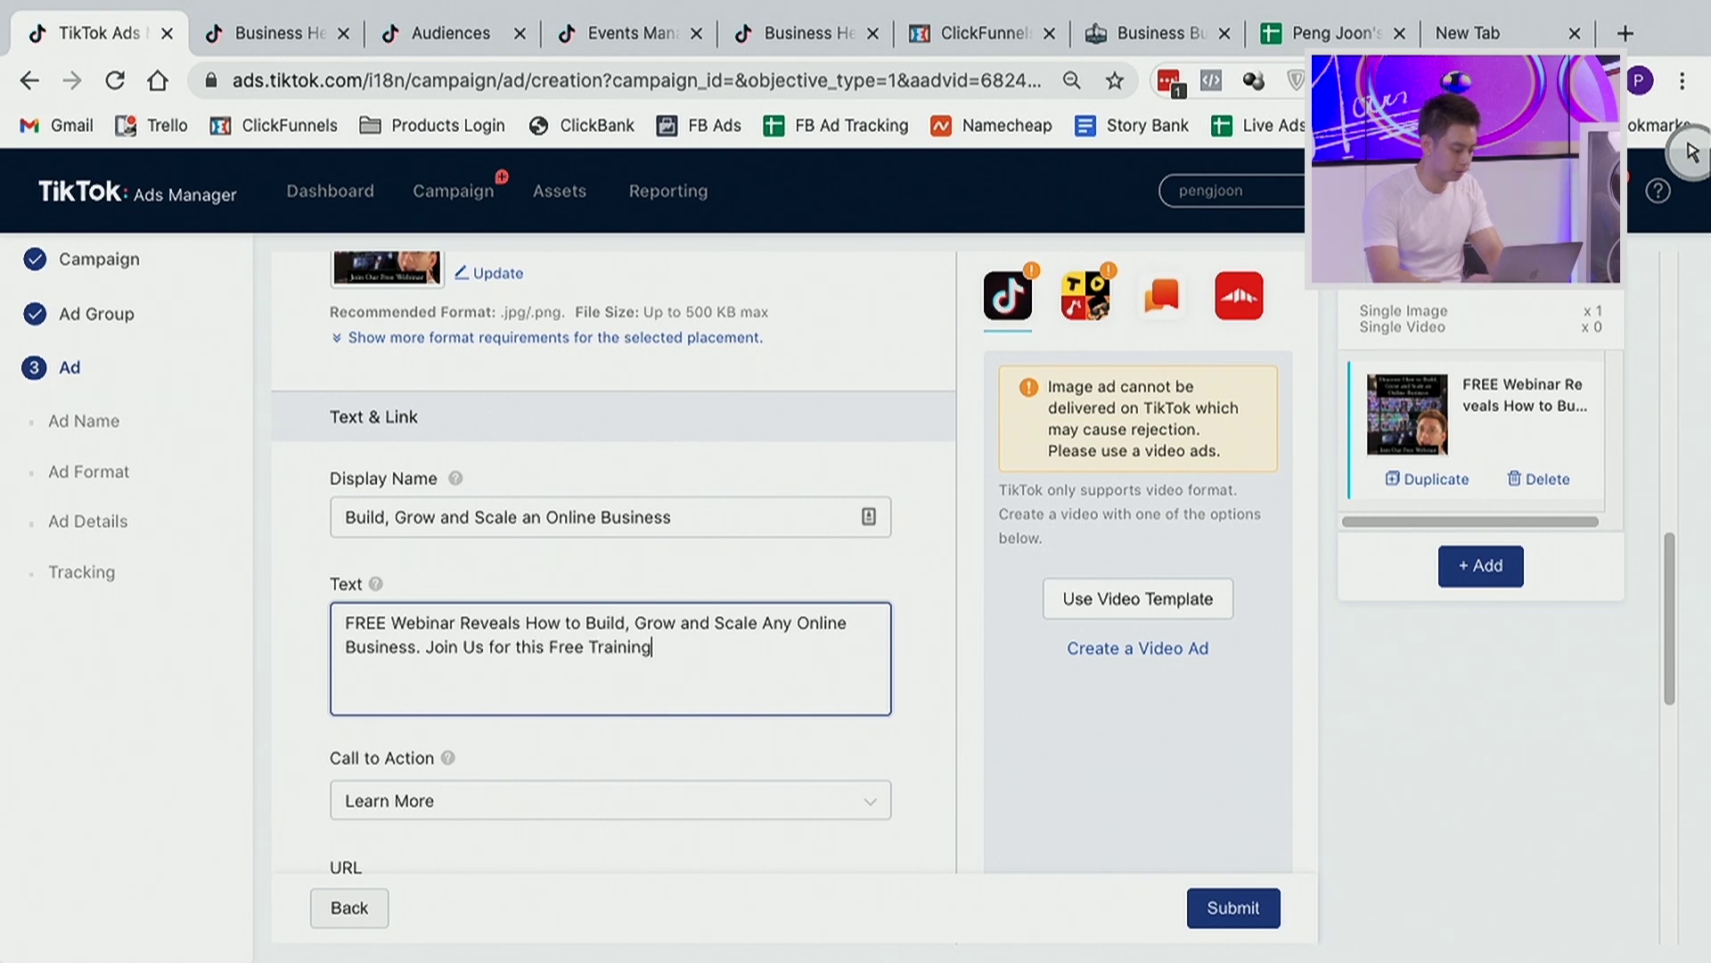
Try to submit the single image ad and check its validation error.
click(1210, 906)
scroll(1059, 550, up, 1)
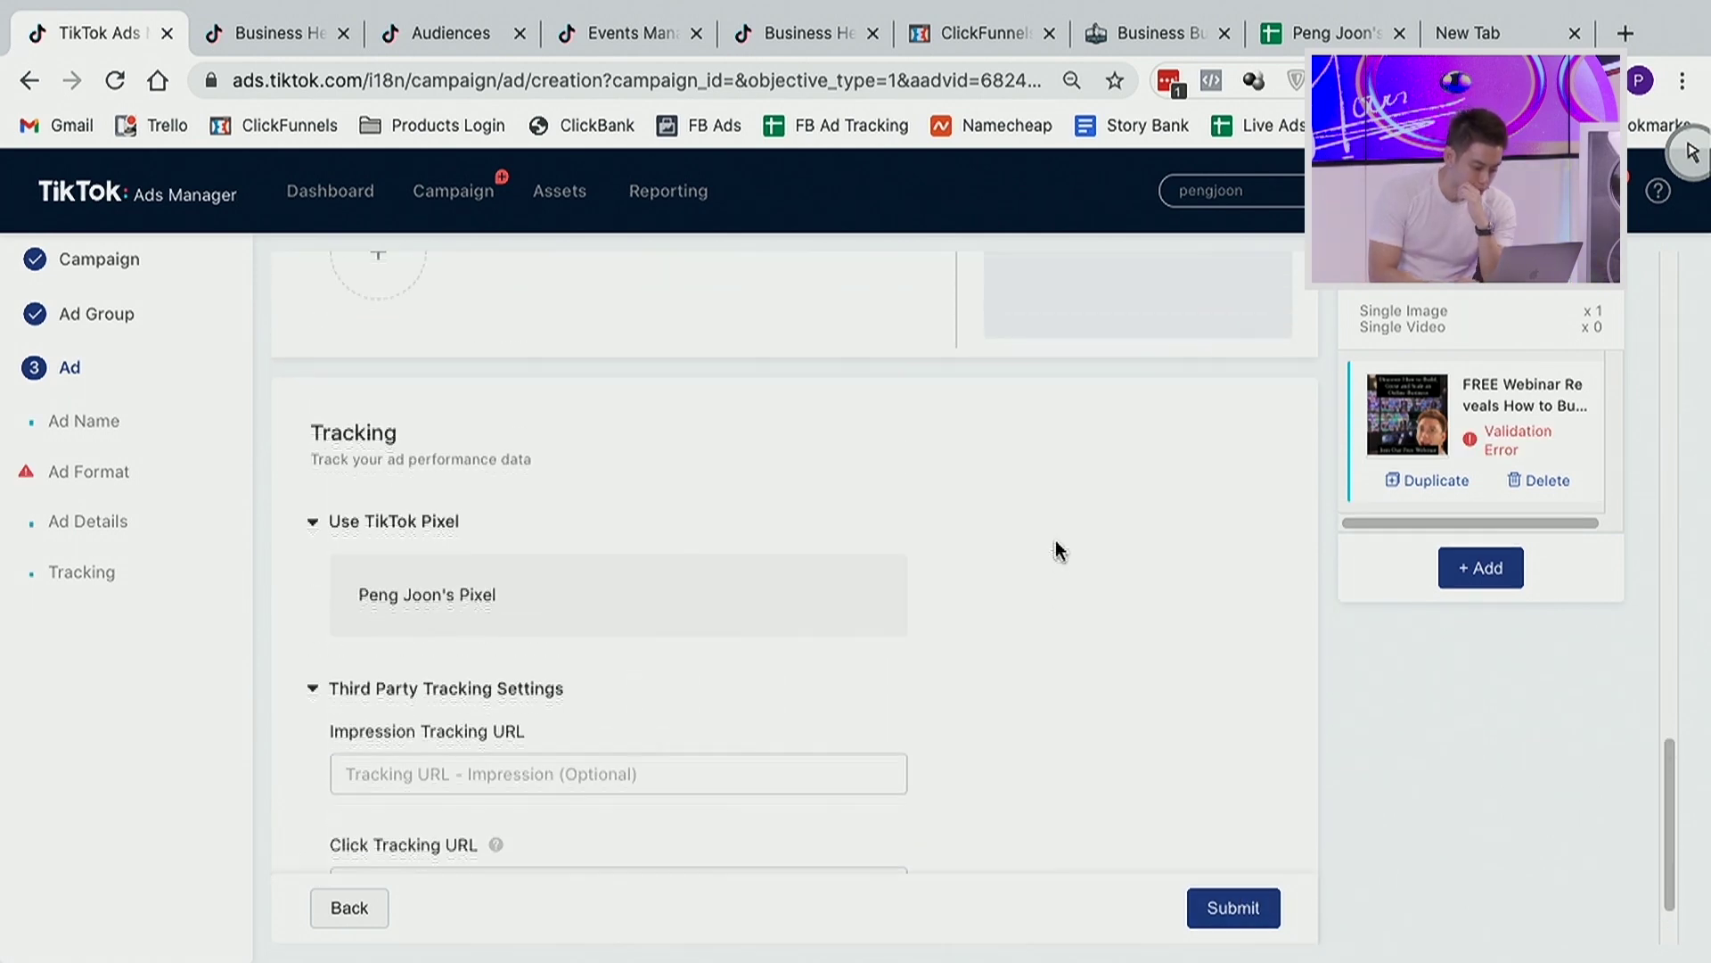
click(1500, 448)
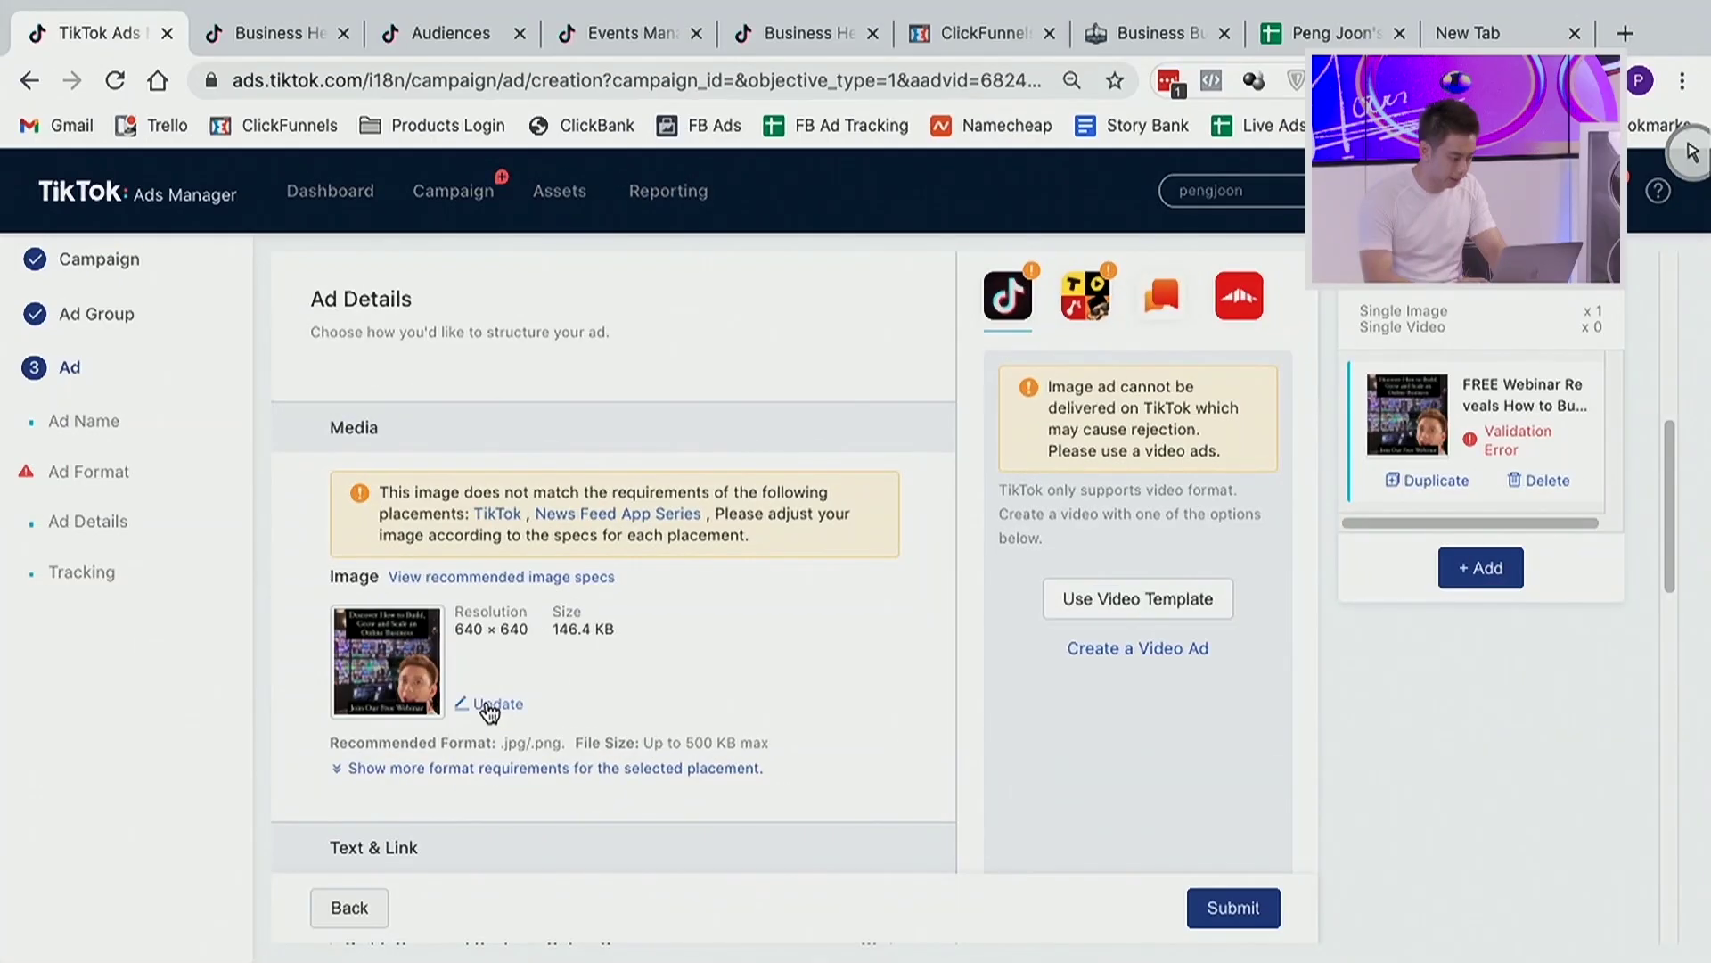
Change the ad format from Single Image to Single video.
scroll(507, 475, up, 4)
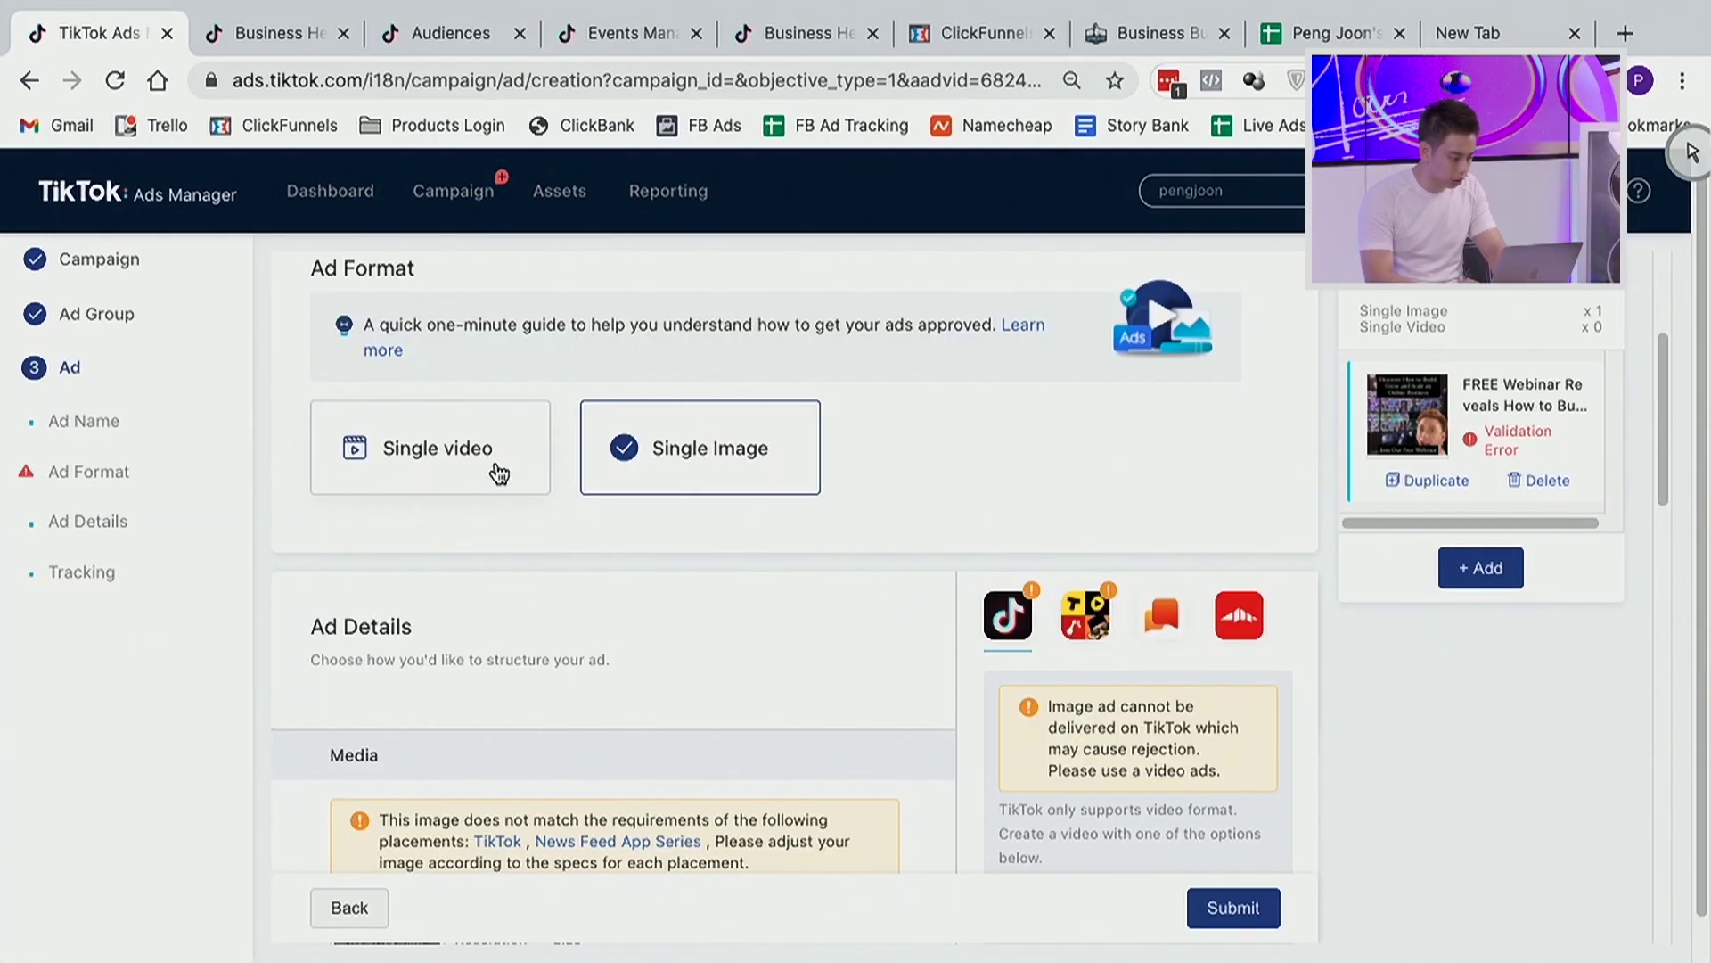
click(499, 472)
scroll(496, 707, down, 2)
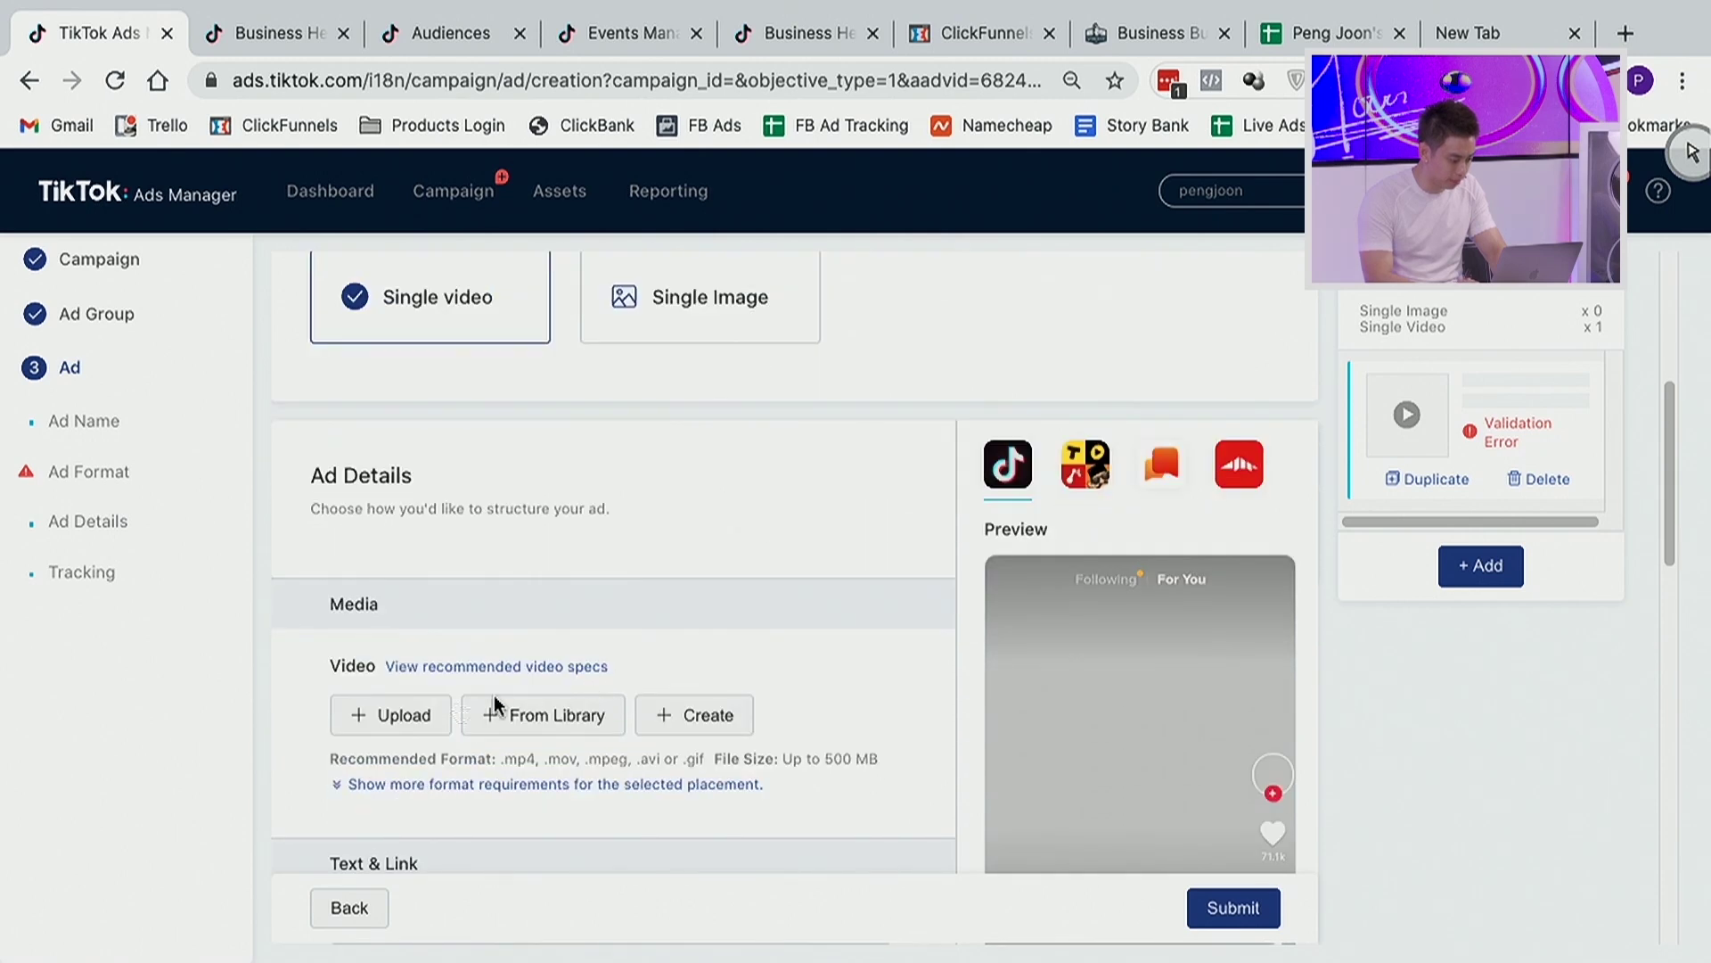
Upload TikTok Ad.MOV as the ad's video and confirm the finished upload.
click(389, 718)
double_click(644, 120)
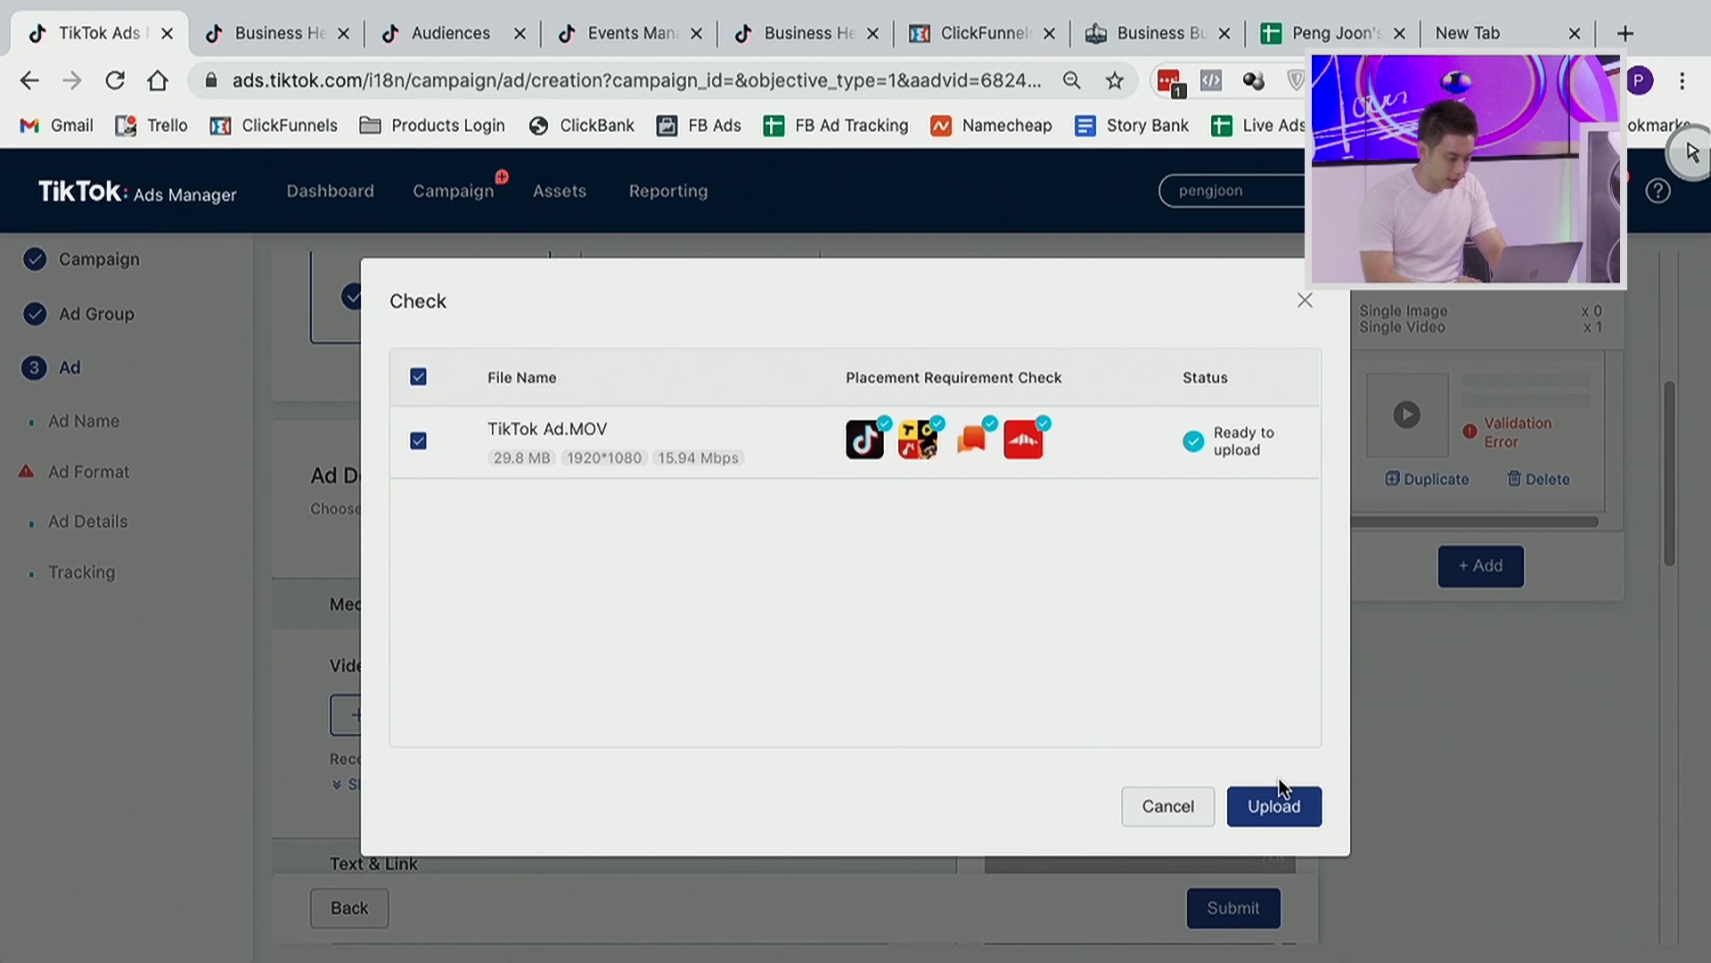
click(1274, 807)
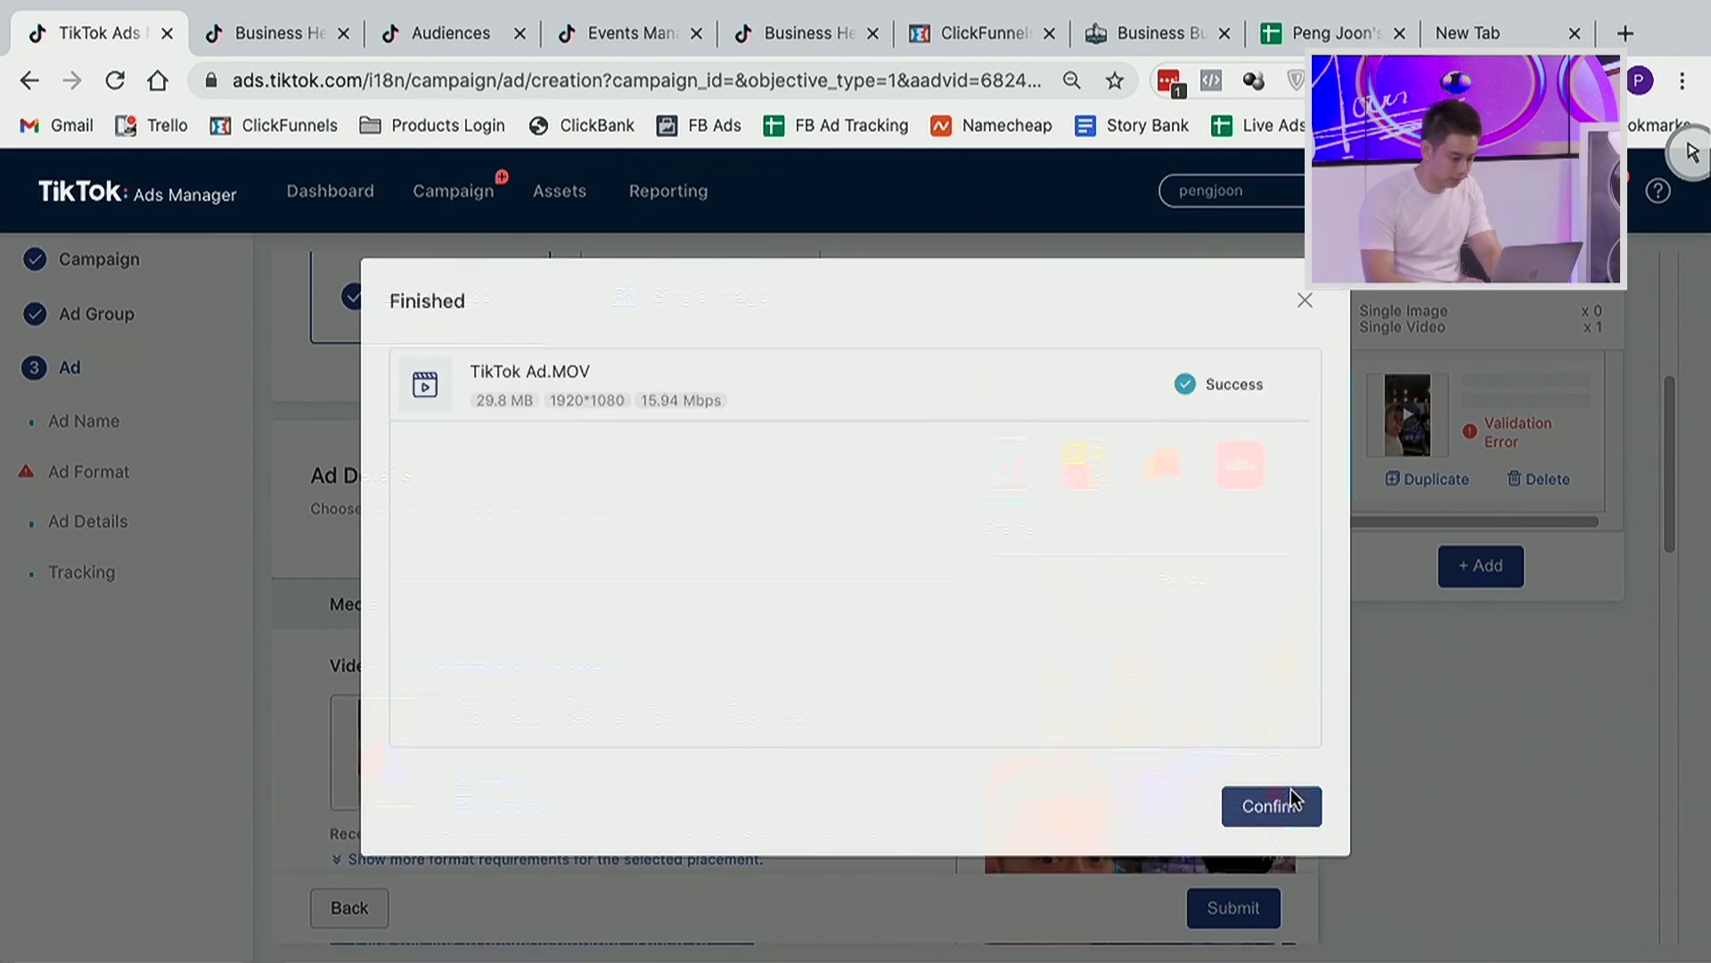
click(1284, 805)
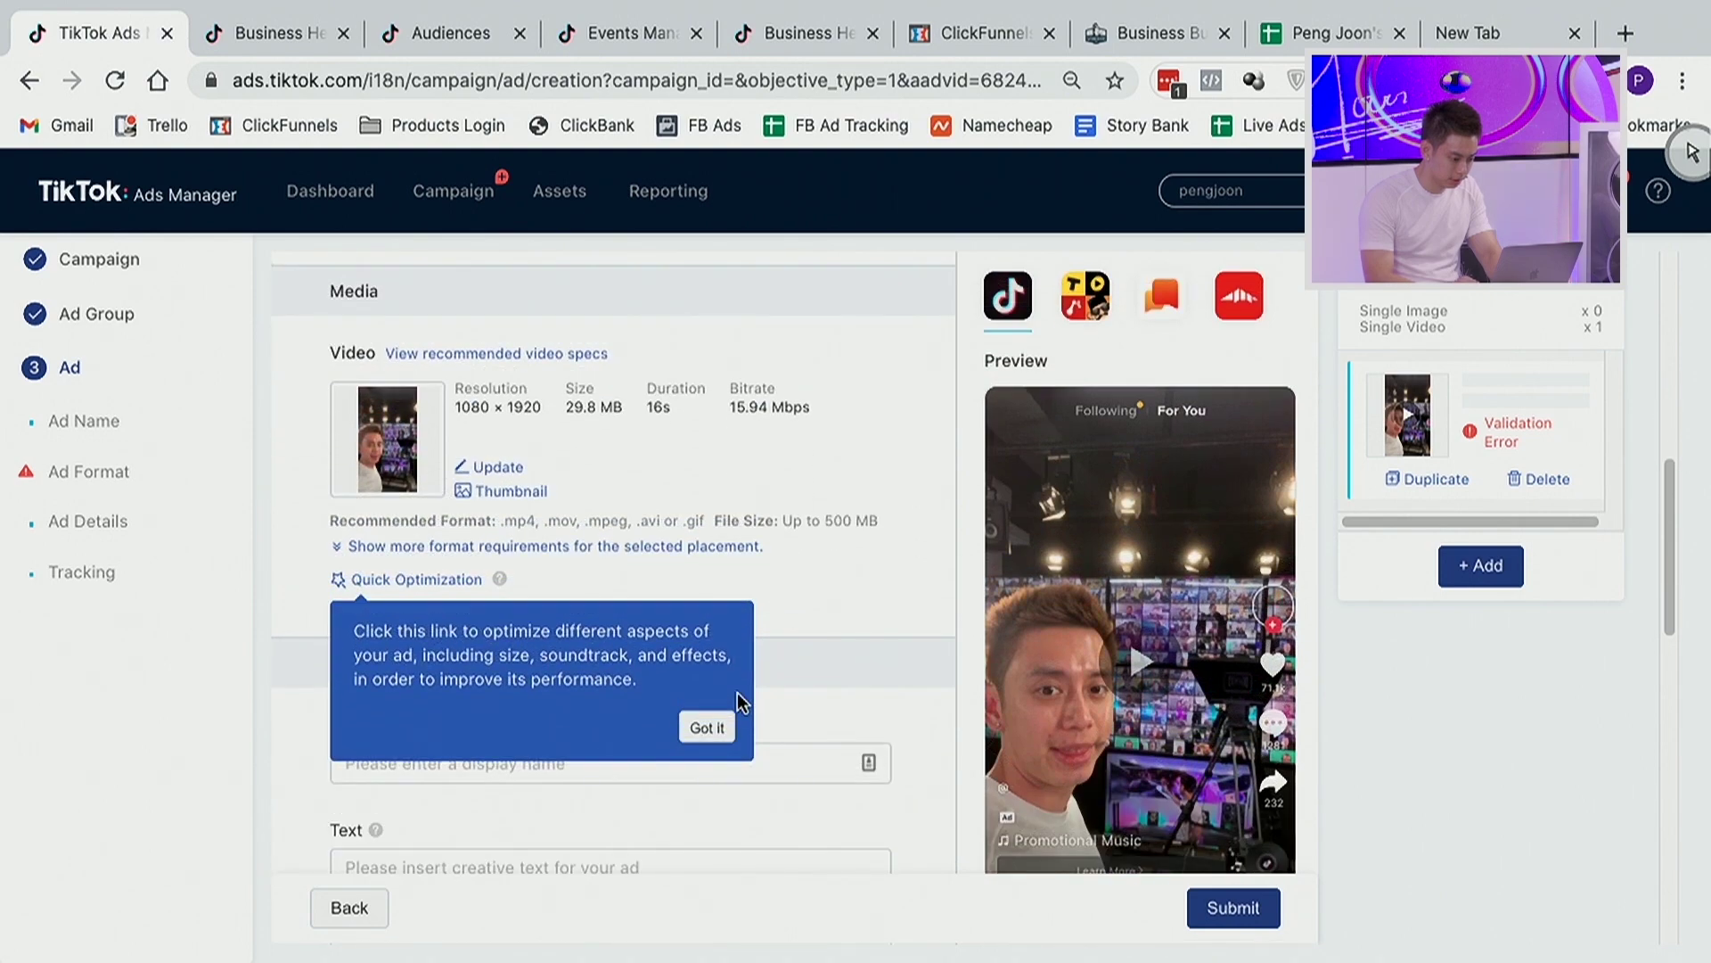
Complete the video ad's display name and text, and submit the ad.
scroll(891, 677, down, 1)
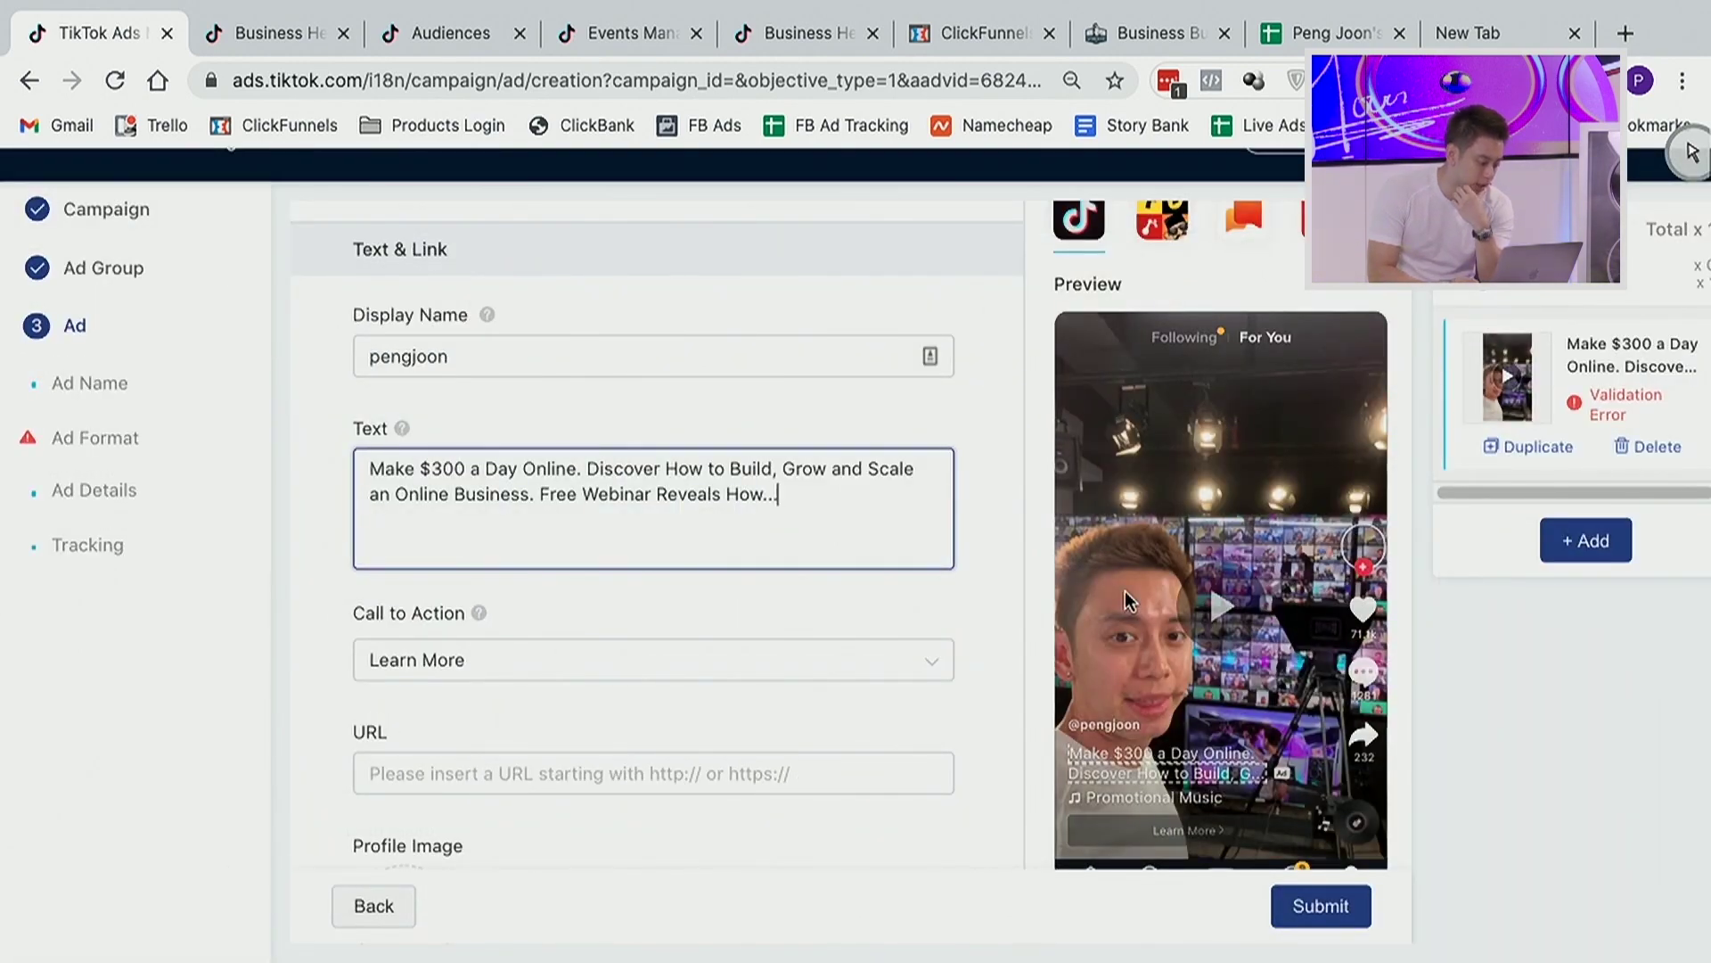
scroll(1125, 591, down, 1)
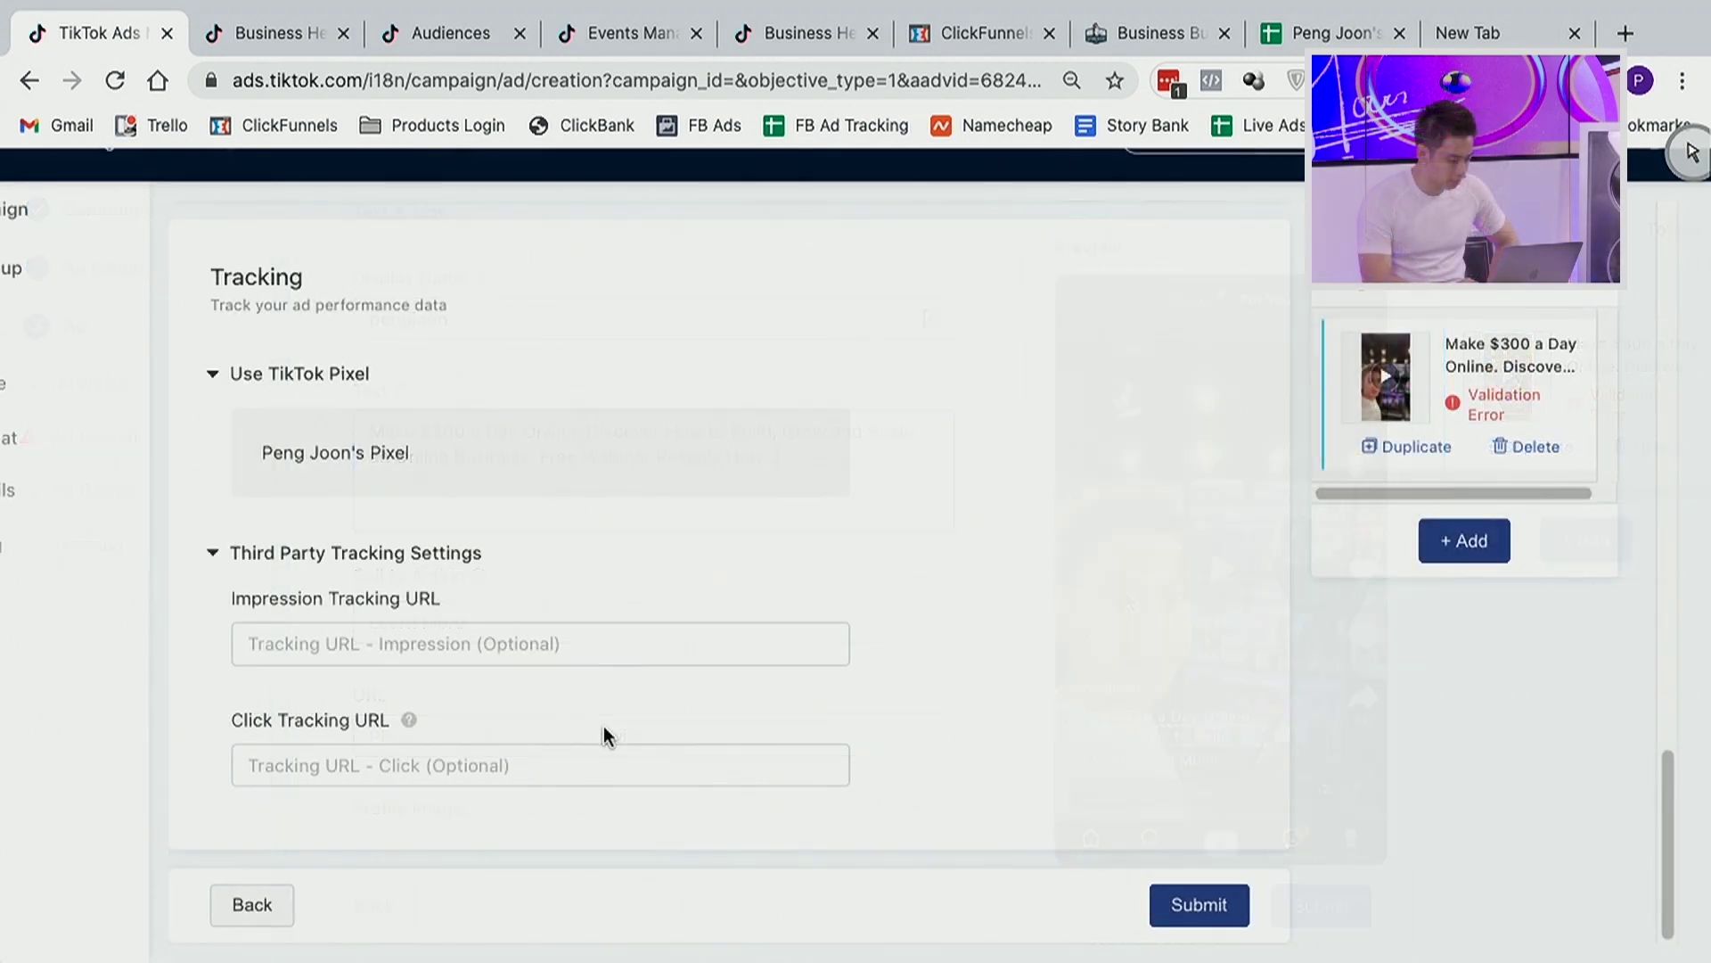
click(1203, 904)
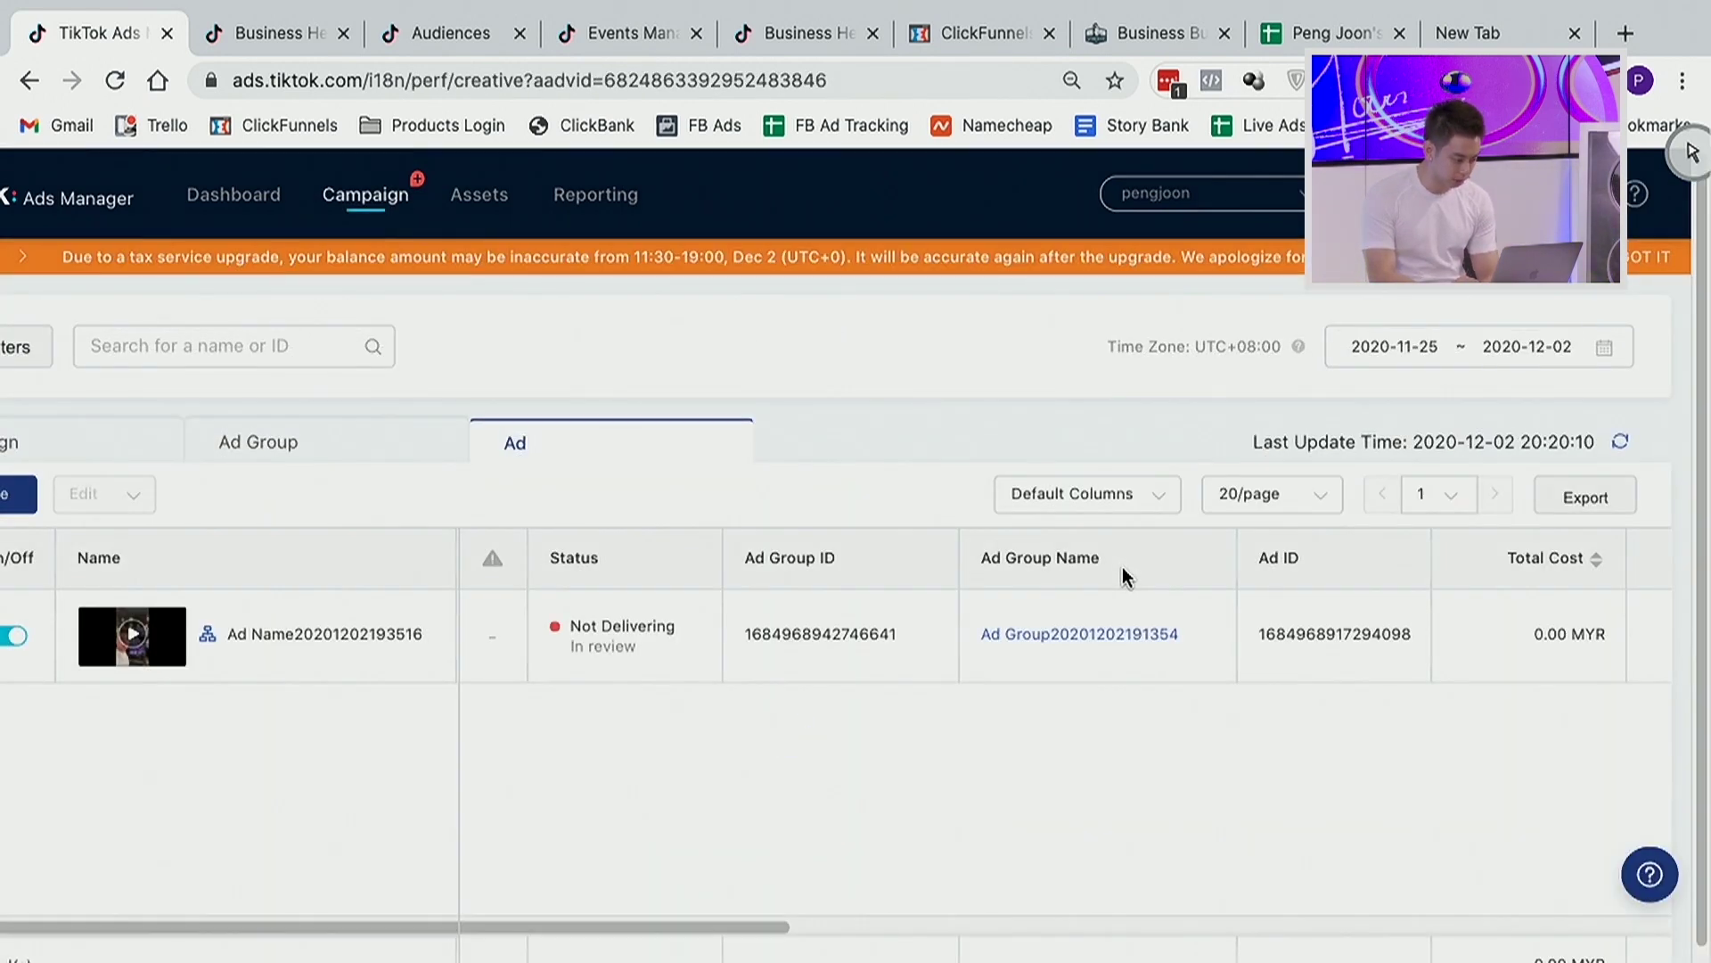
scroll(638, 645, up, 5)
scroll(639, 644, down, 5)
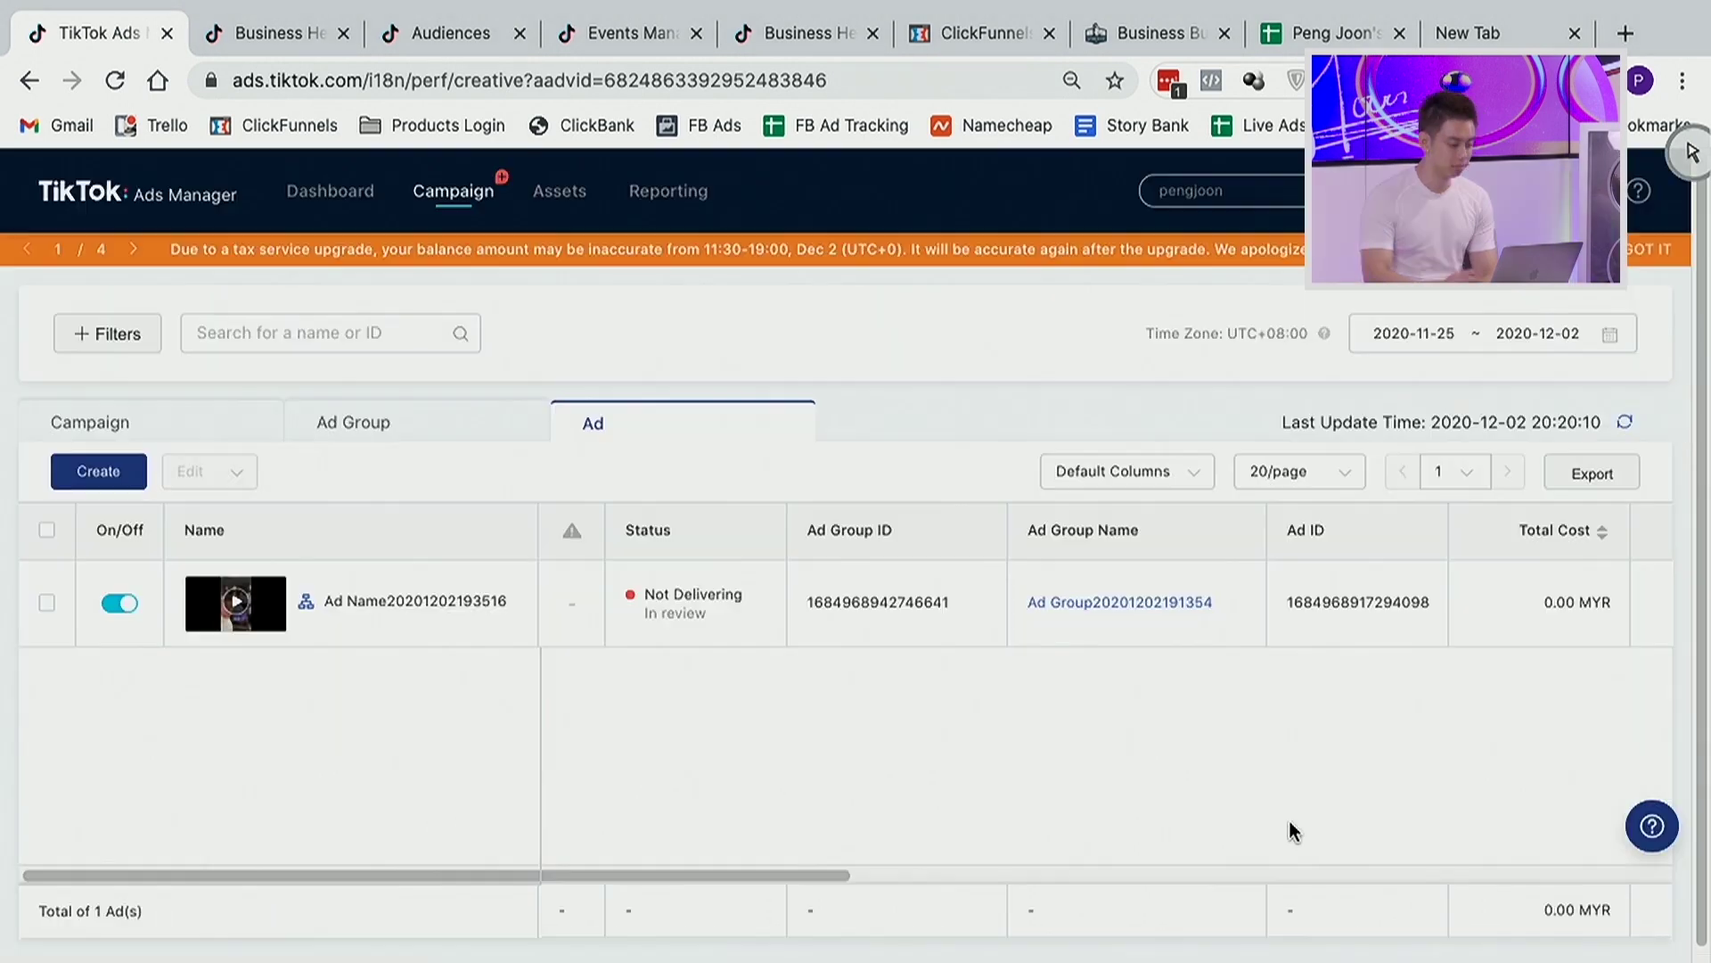